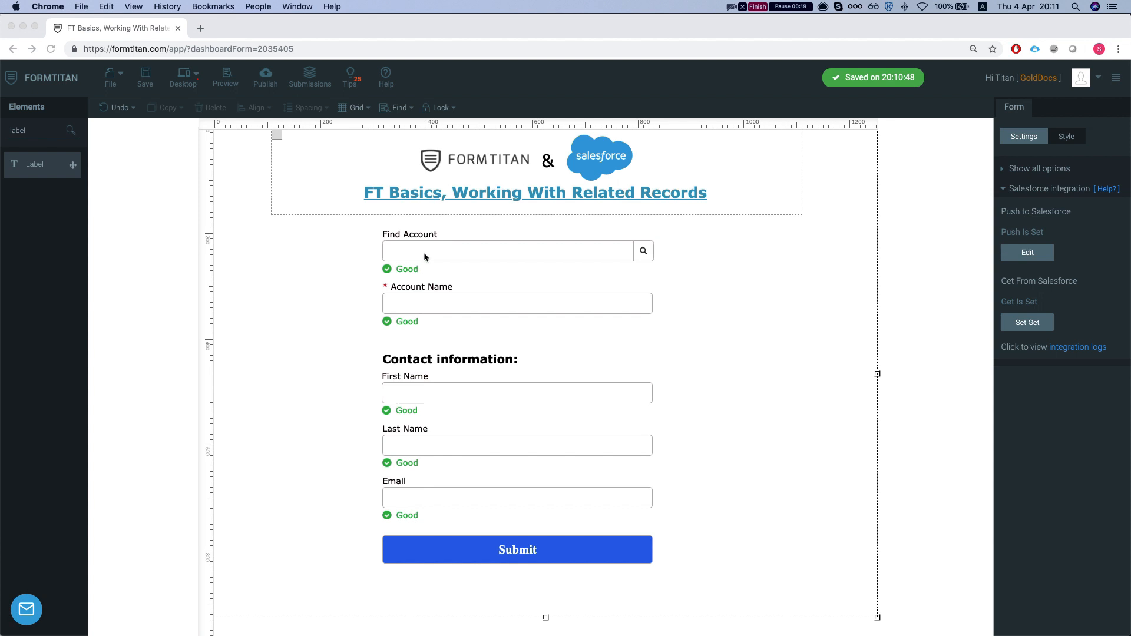
# Open the Salesforce push settings and review the Contact create rule's mapped fields
pyautogui.click(422, 307)
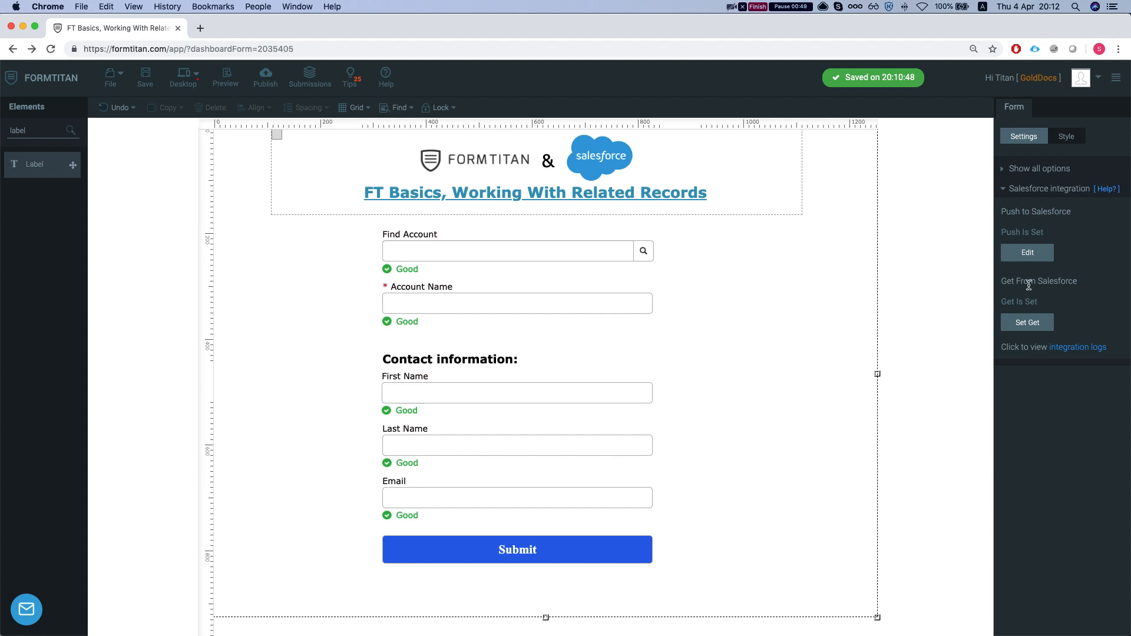
pyautogui.click(1021, 260)
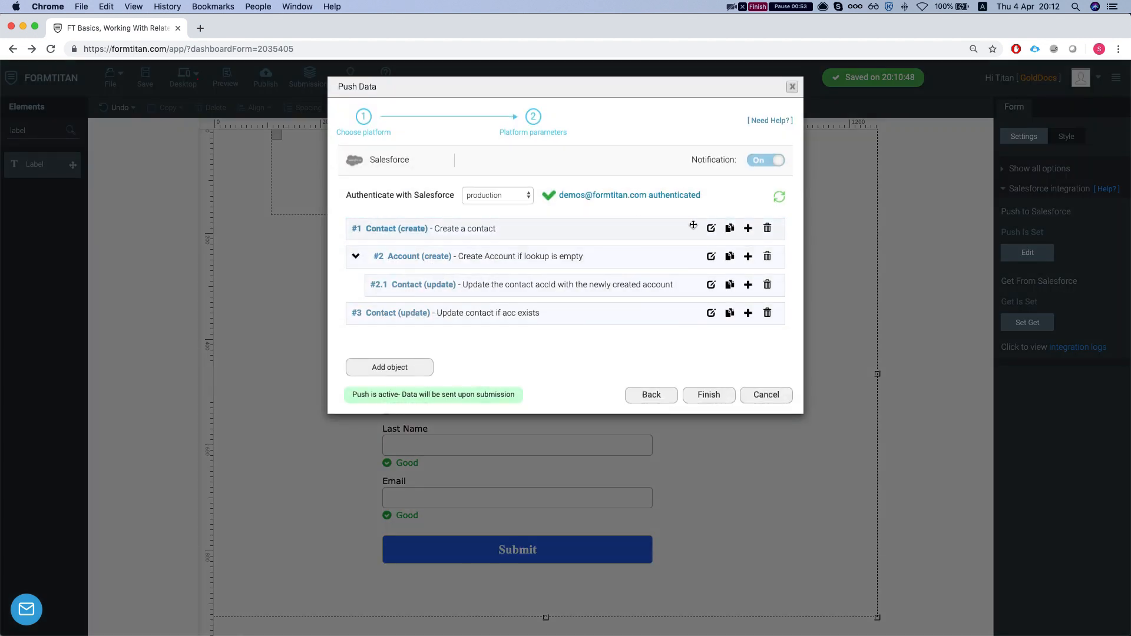
pyautogui.click(712, 229)
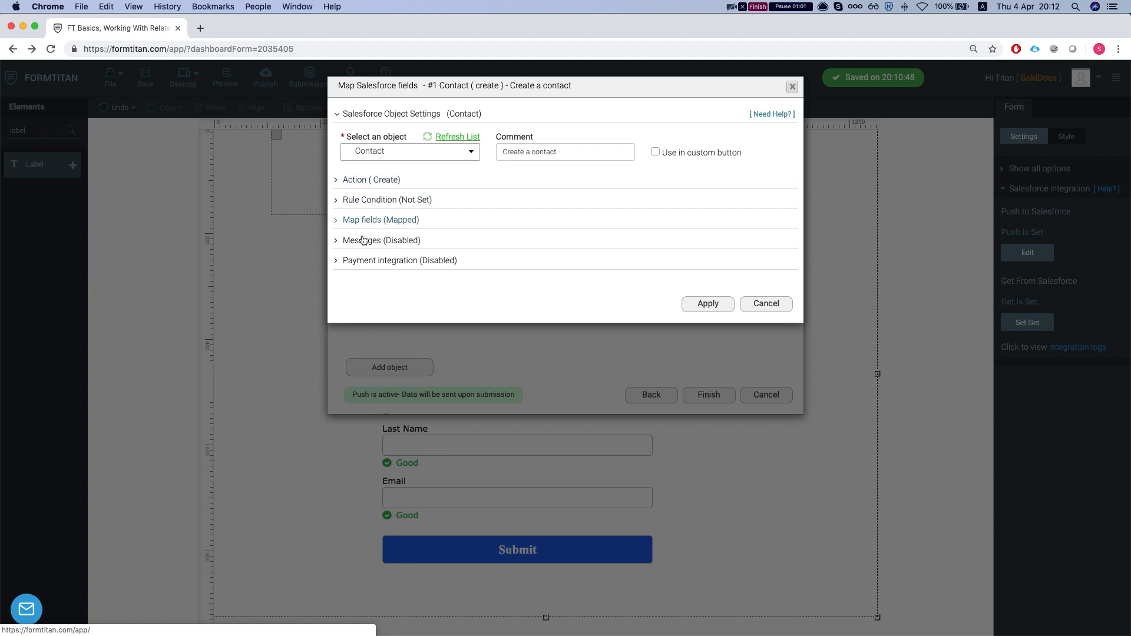
pyautogui.click(372, 221)
pyautogui.click(380, 275)
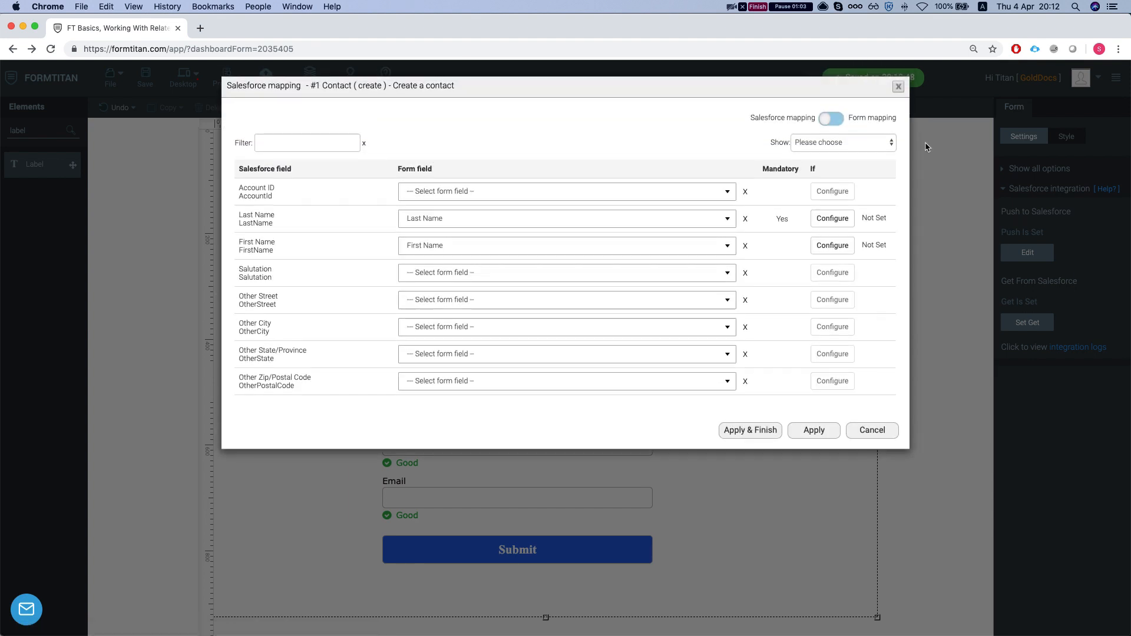
pyautogui.click(824, 143)
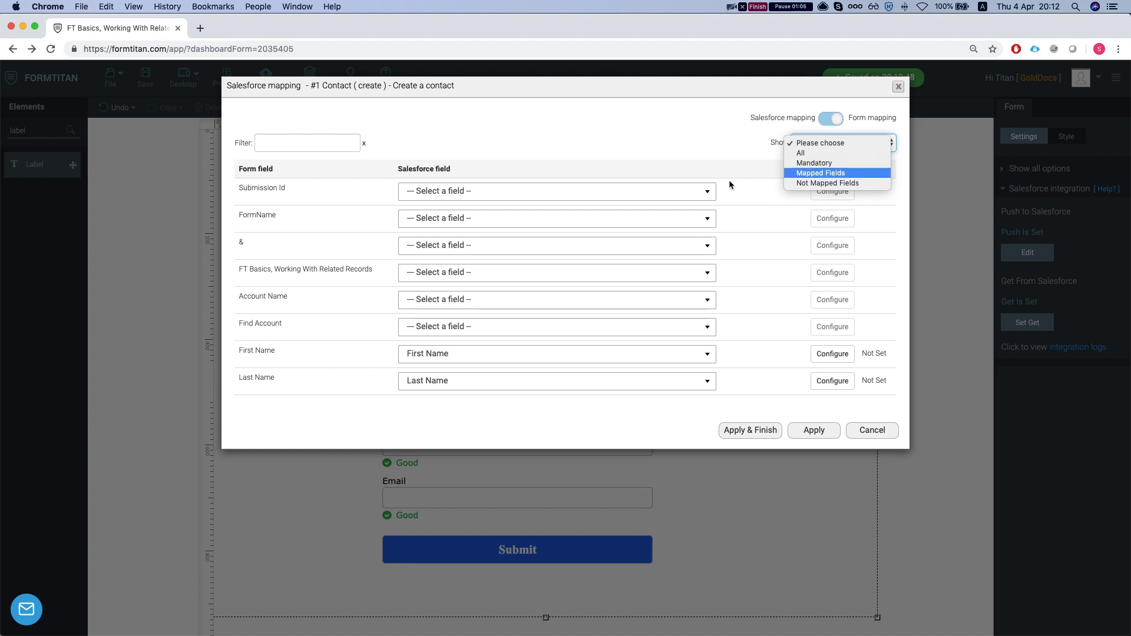
pyautogui.click(821, 173)
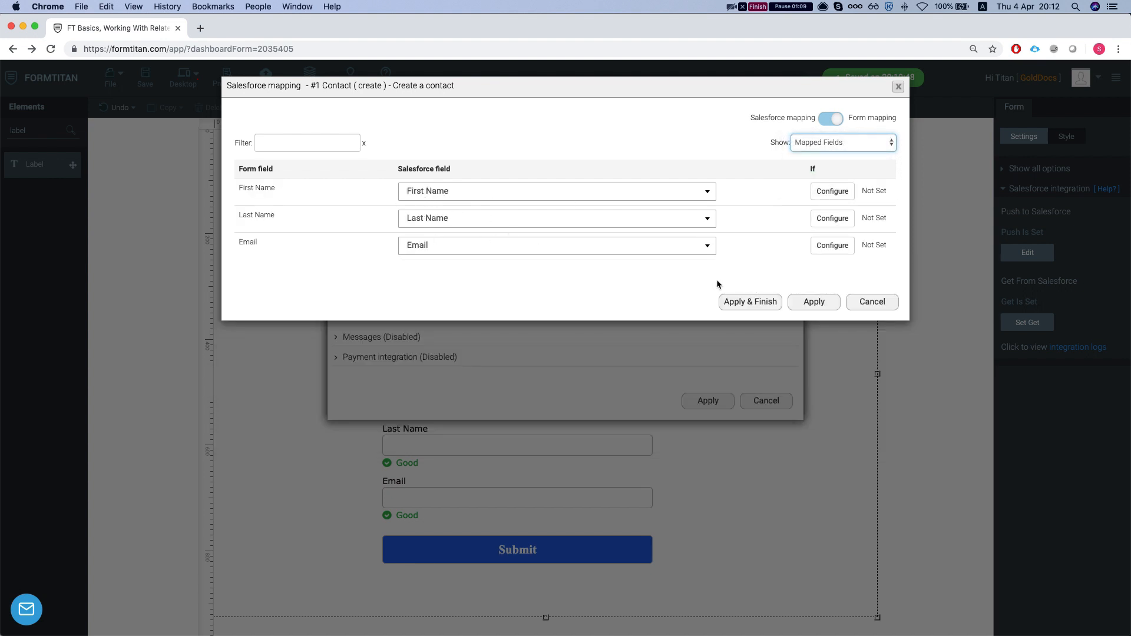
pyautogui.click(872, 302)
pyautogui.click(766, 400)
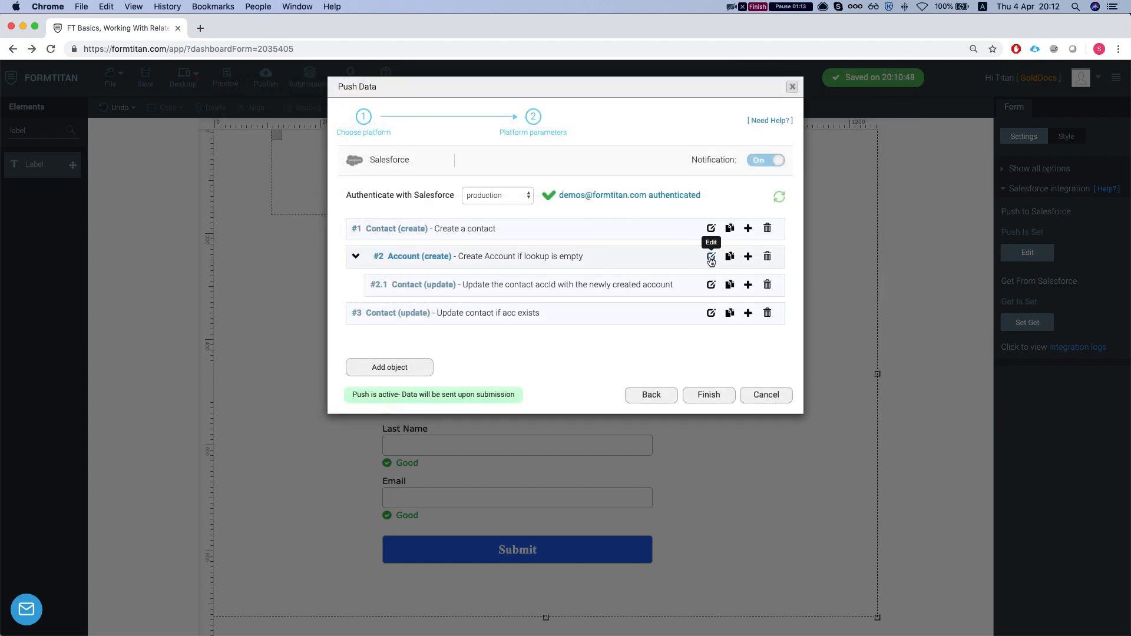
# Glance at the Account create rule, then check the Contact create rule's empty run condition
pyautogui.click(711, 257)
pyautogui.click(766, 306)
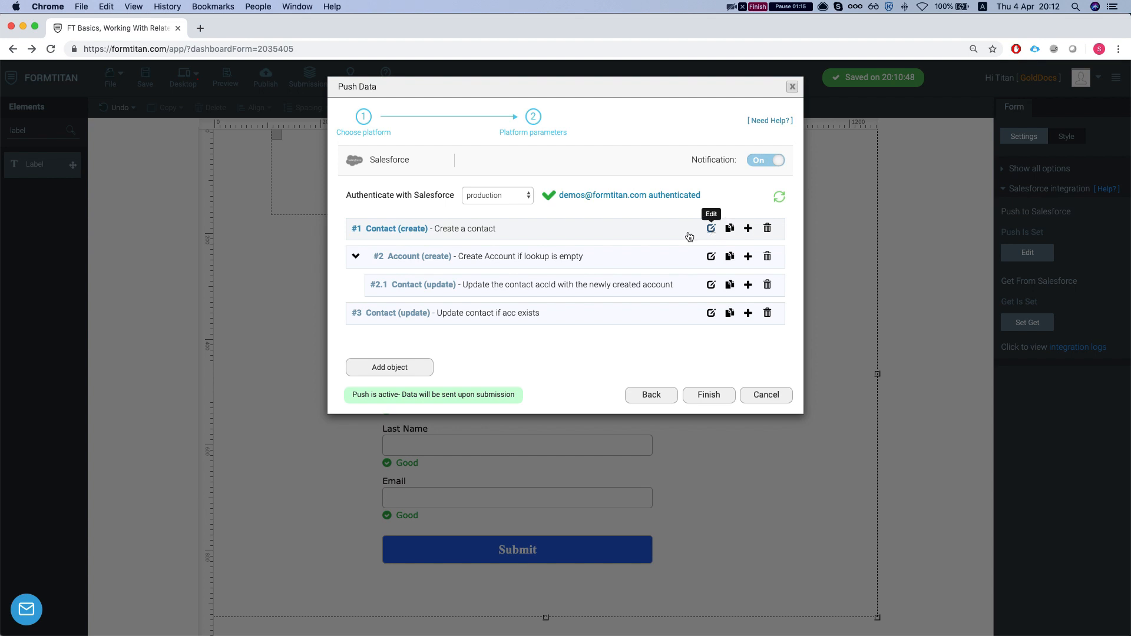
pyautogui.click(711, 228)
pyautogui.click(379, 179)
pyautogui.click(379, 180)
pyautogui.click(373, 201)
pyautogui.click(392, 255)
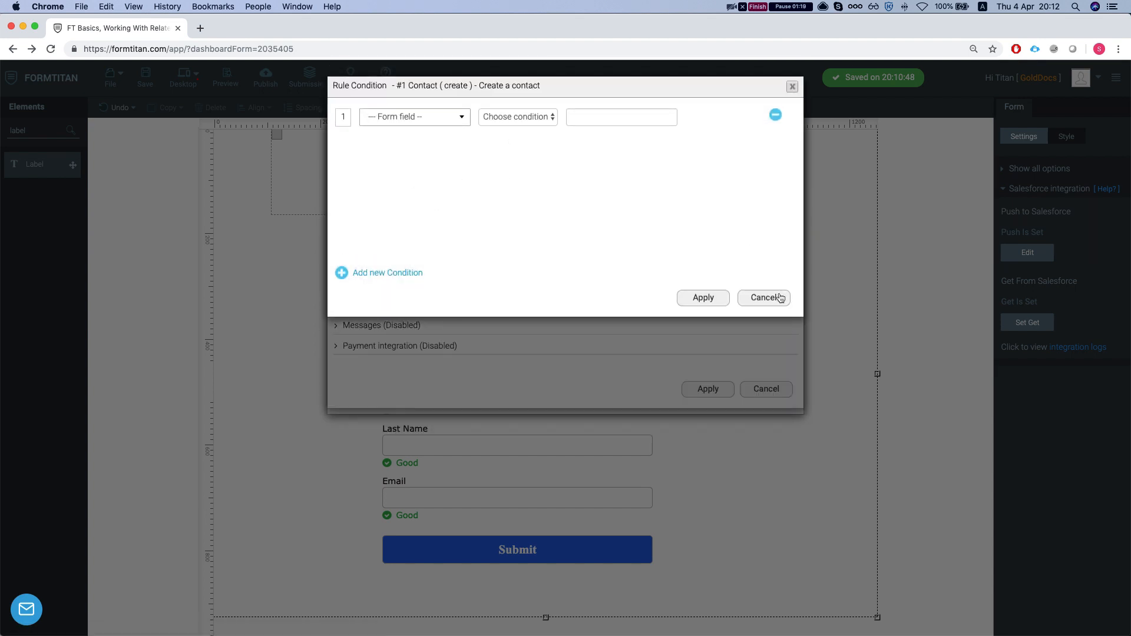
pyautogui.click(764, 297)
pyautogui.click(767, 390)
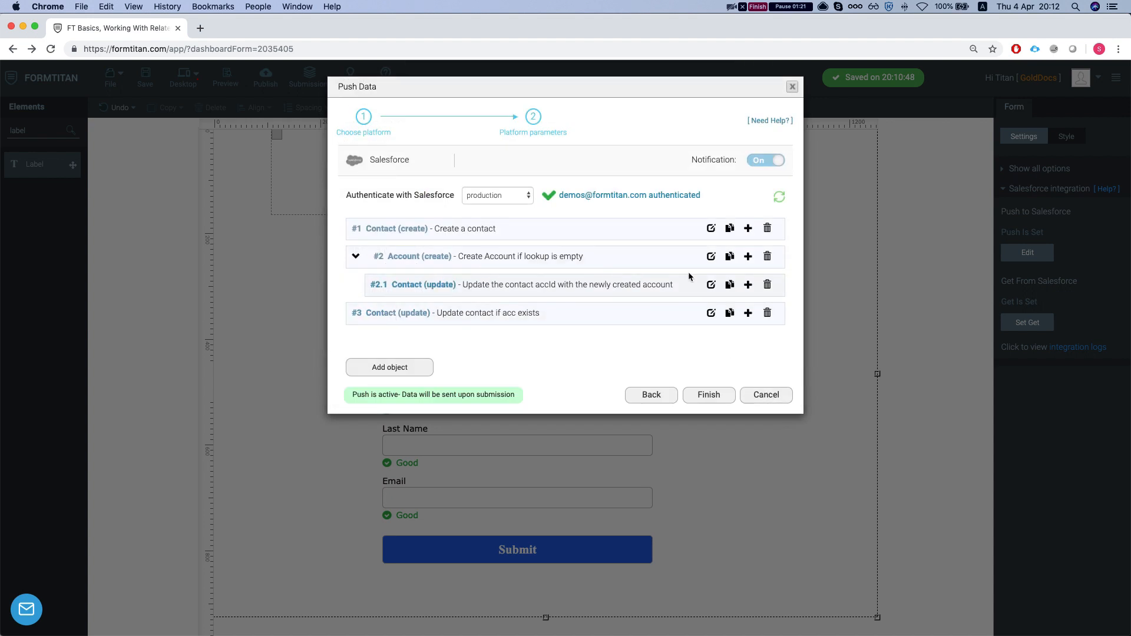
pyautogui.click(711, 257)
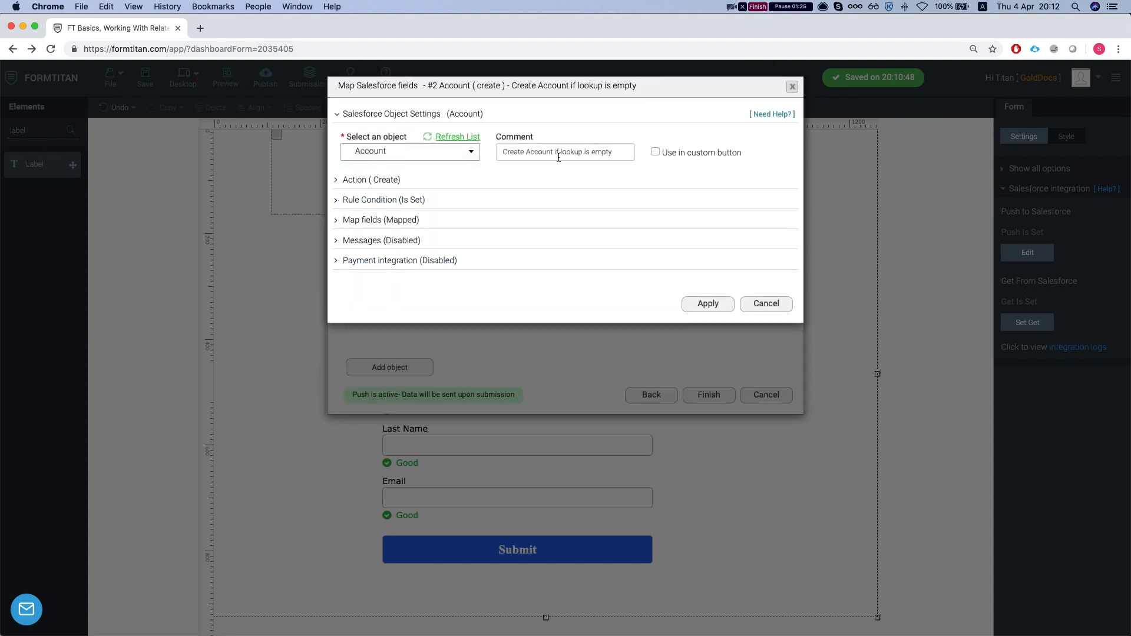
pyautogui.click(376, 201)
pyautogui.click(379, 262)
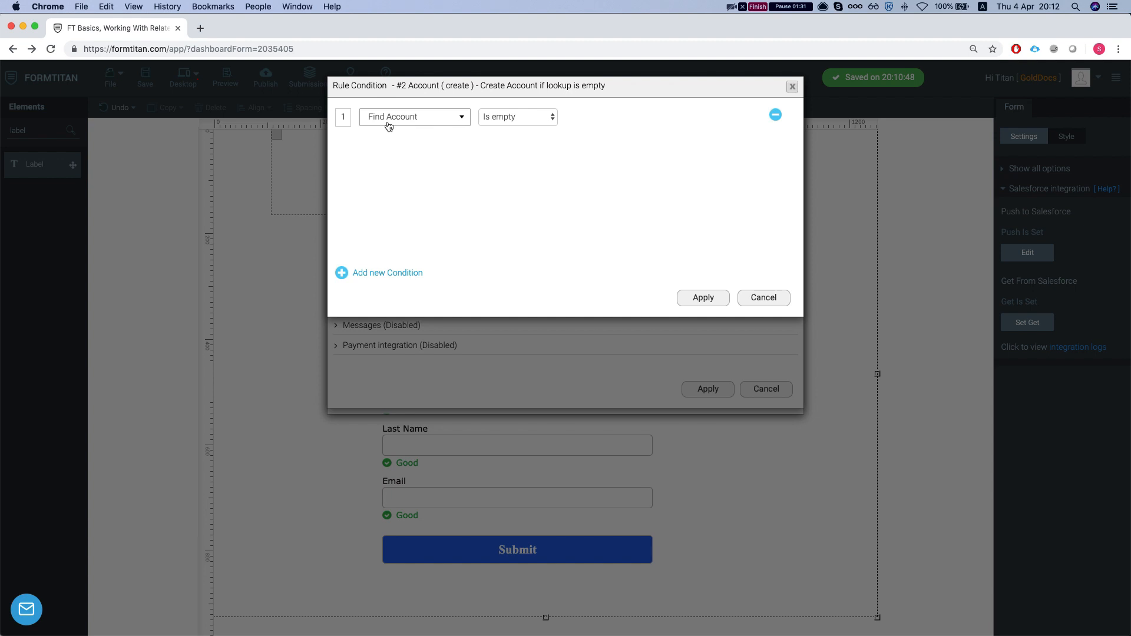
pyautogui.click(781, 302)
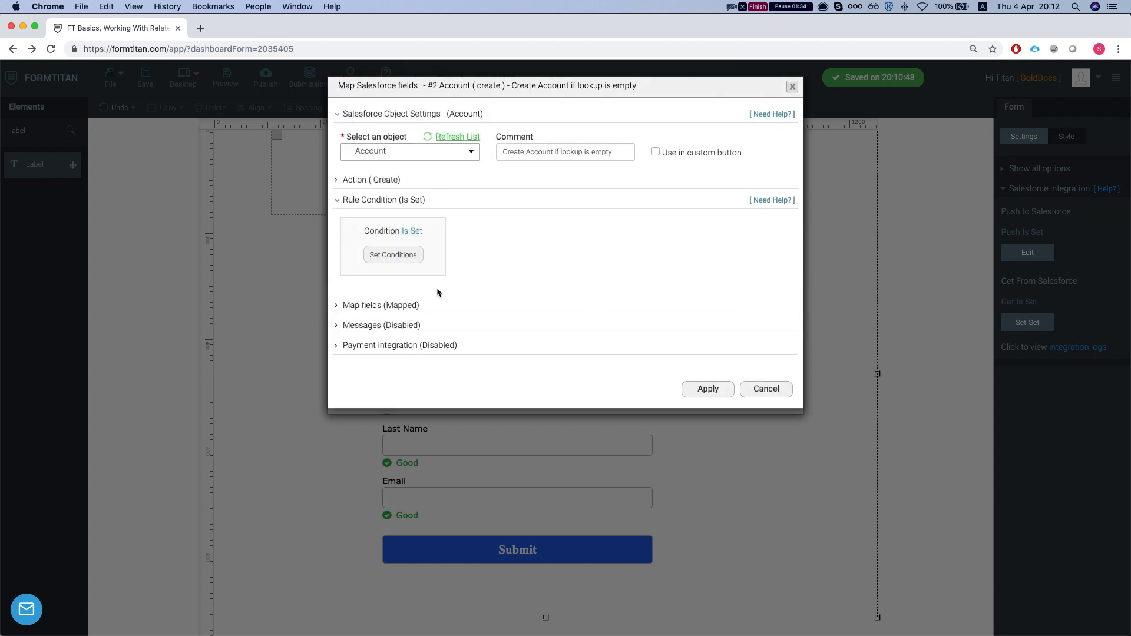
pyautogui.click(375, 307)
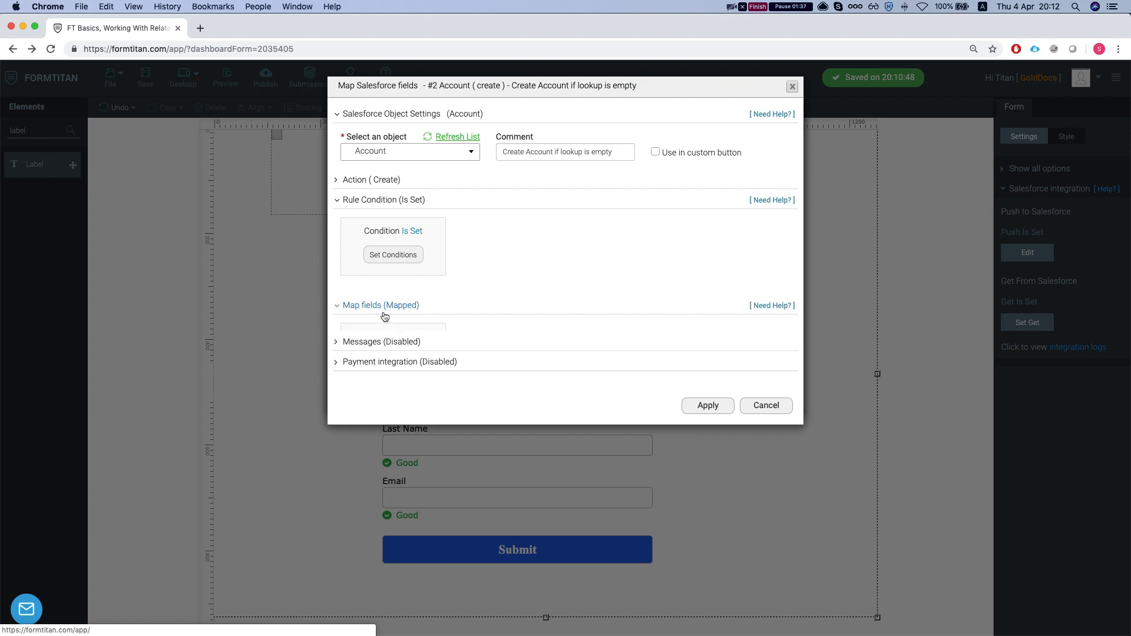
pyautogui.click(395, 361)
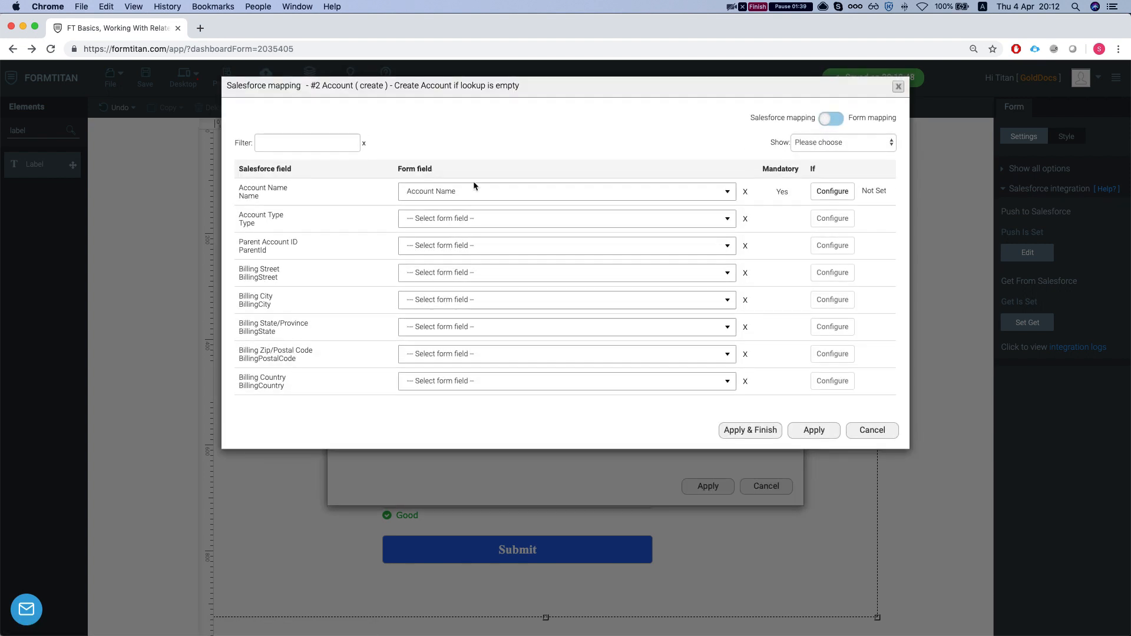
pyautogui.click(875, 431)
pyautogui.click(765, 487)
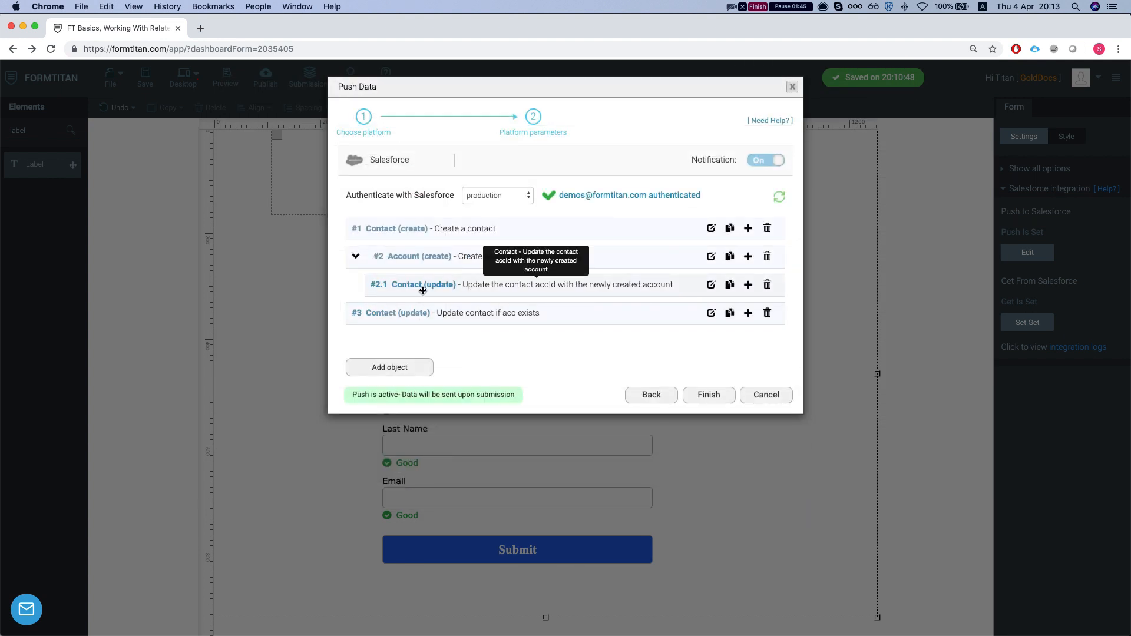
pyautogui.click(711, 286)
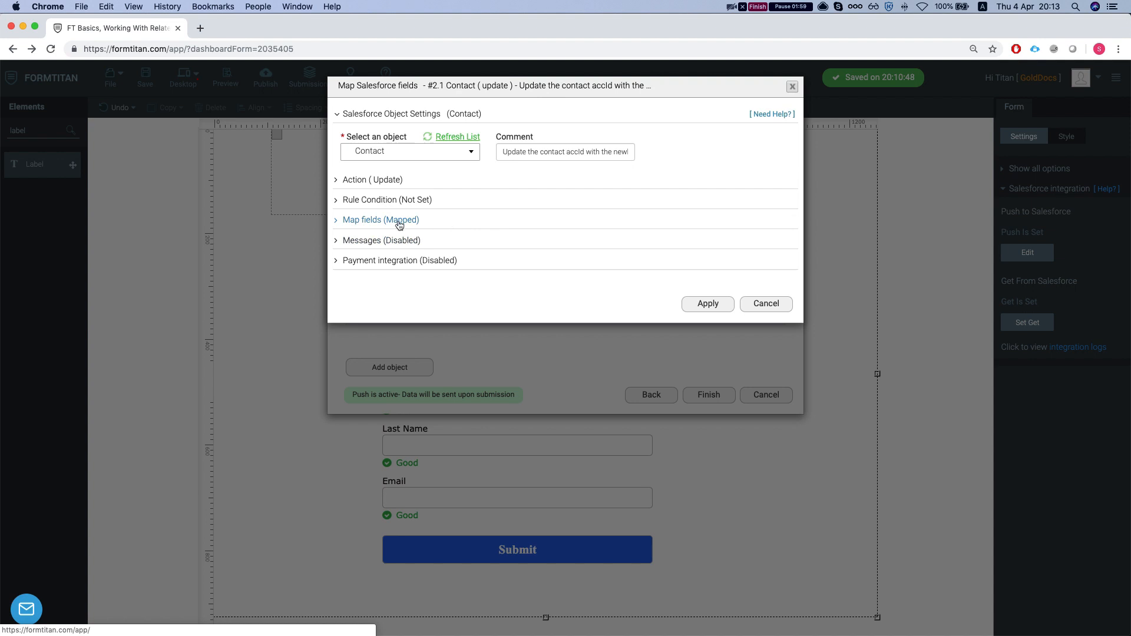
pyautogui.click(339, 223)
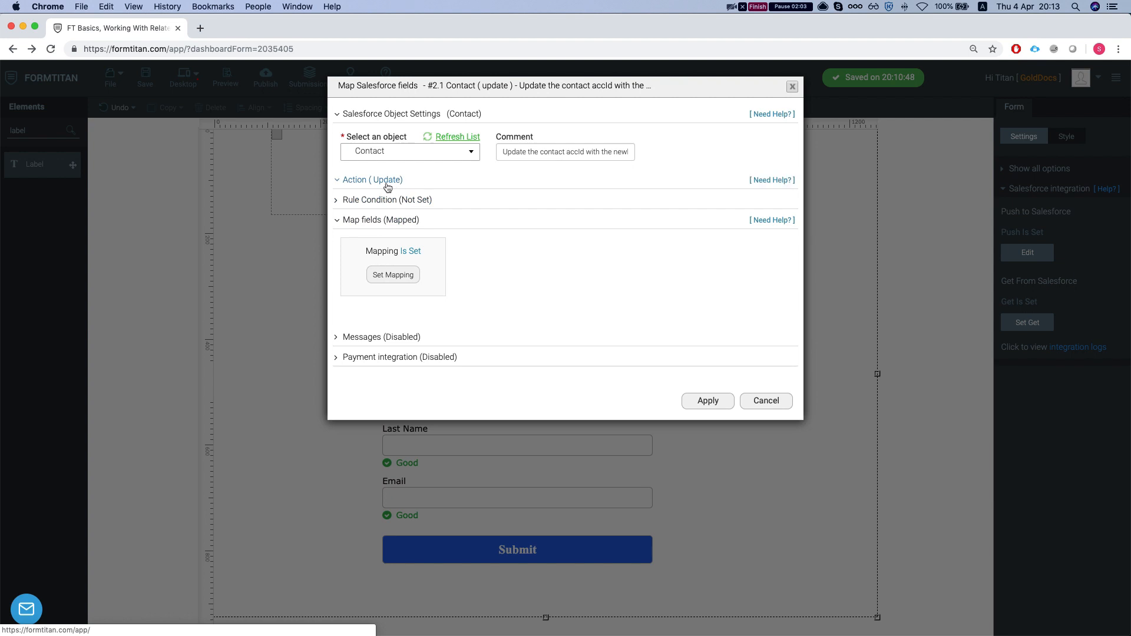
pyautogui.click(388, 184)
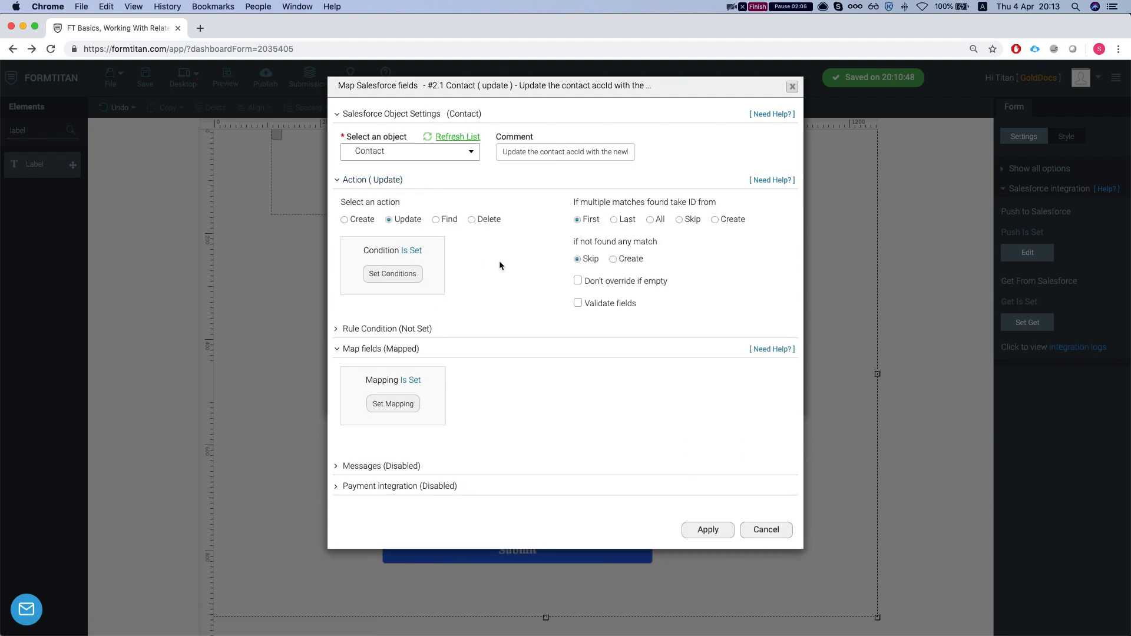
pyautogui.click(410, 275)
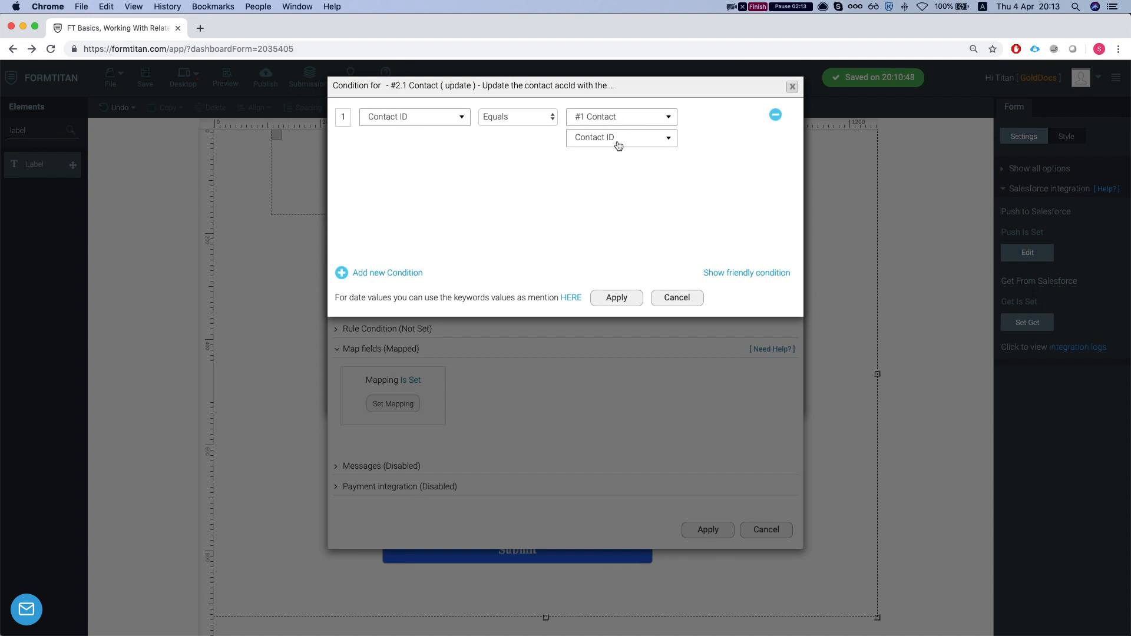
pyautogui.click(677, 298)
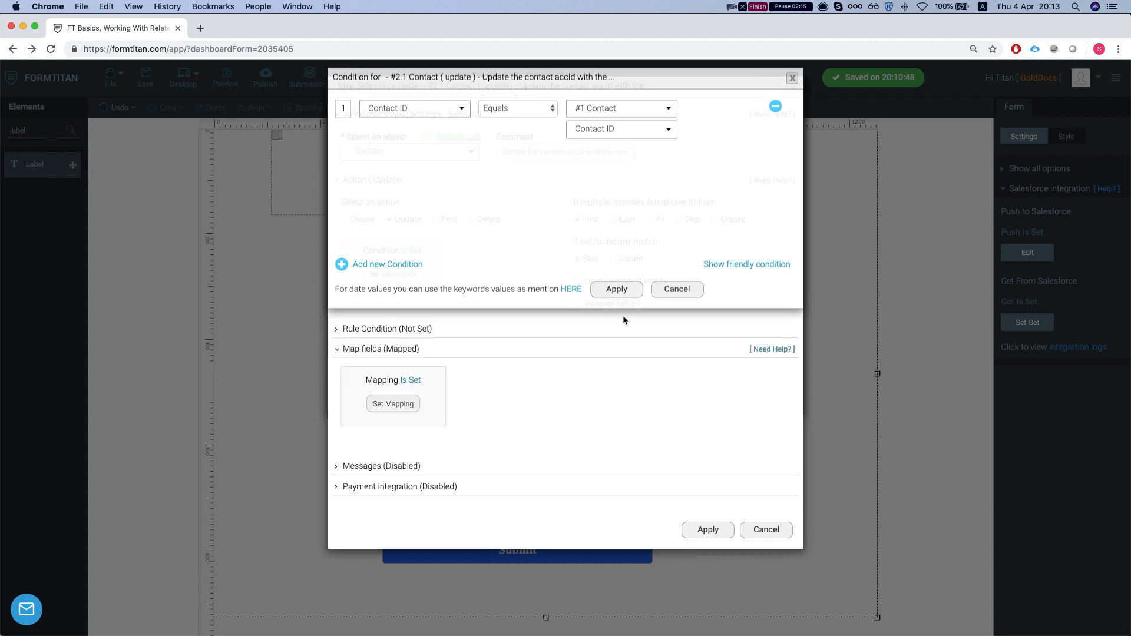
pyautogui.click(394, 404)
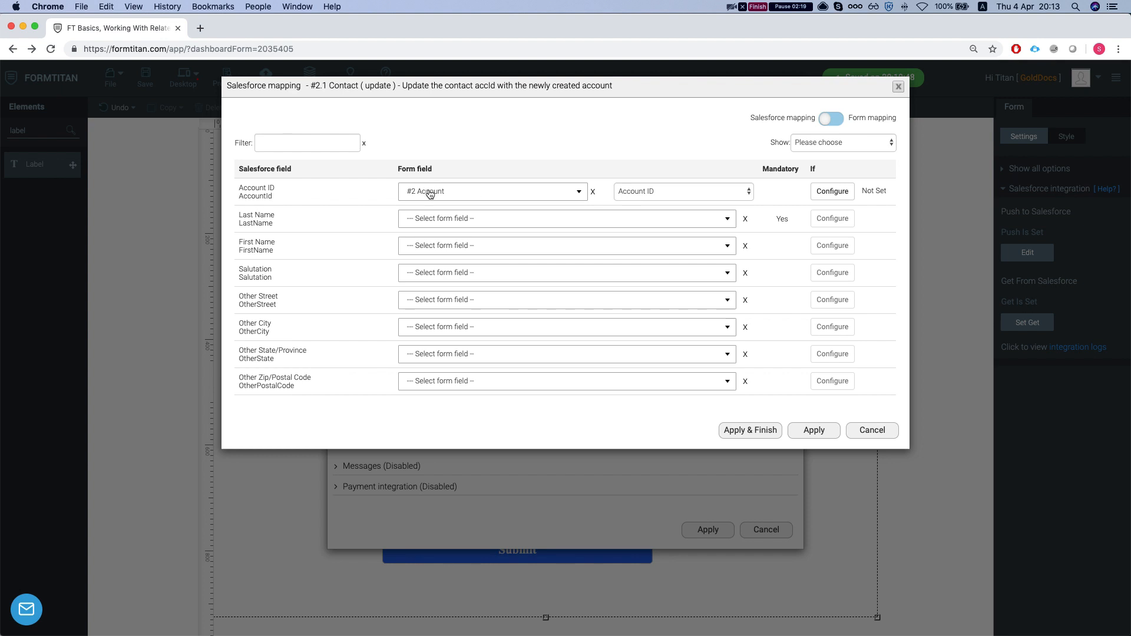
pyautogui.click(872, 430)
pyautogui.click(766, 529)
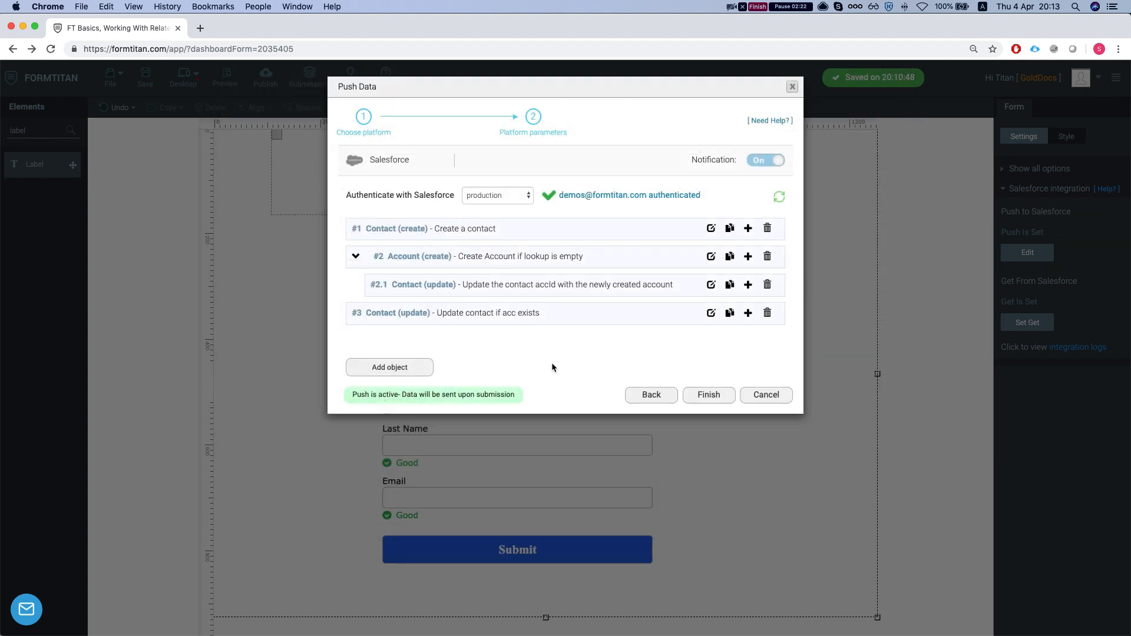
# Review the update-contact rule's Contact ID match and 'Find Account is not empty' run condition
pyautogui.click(711, 313)
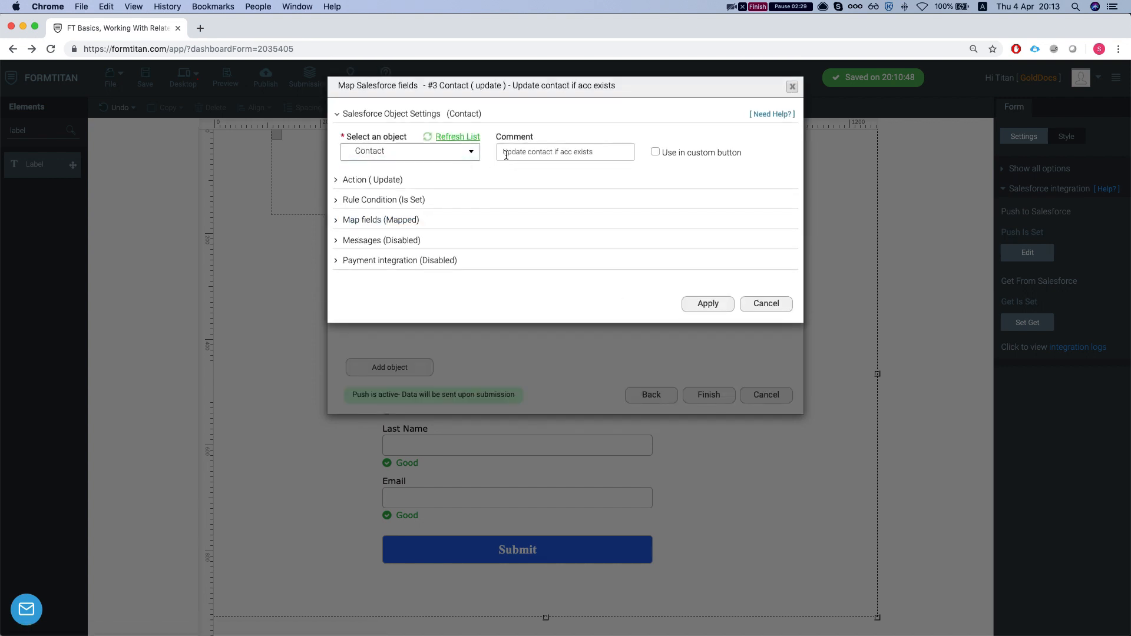
pyautogui.click(383, 180)
pyautogui.click(394, 275)
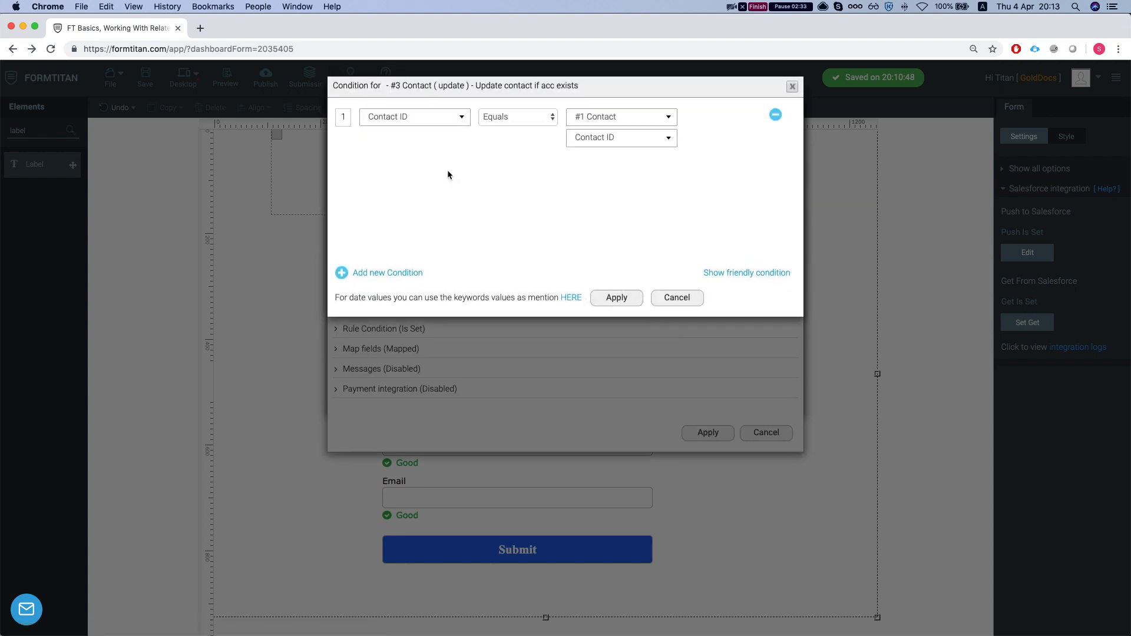
pyautogui.click(684, 298)
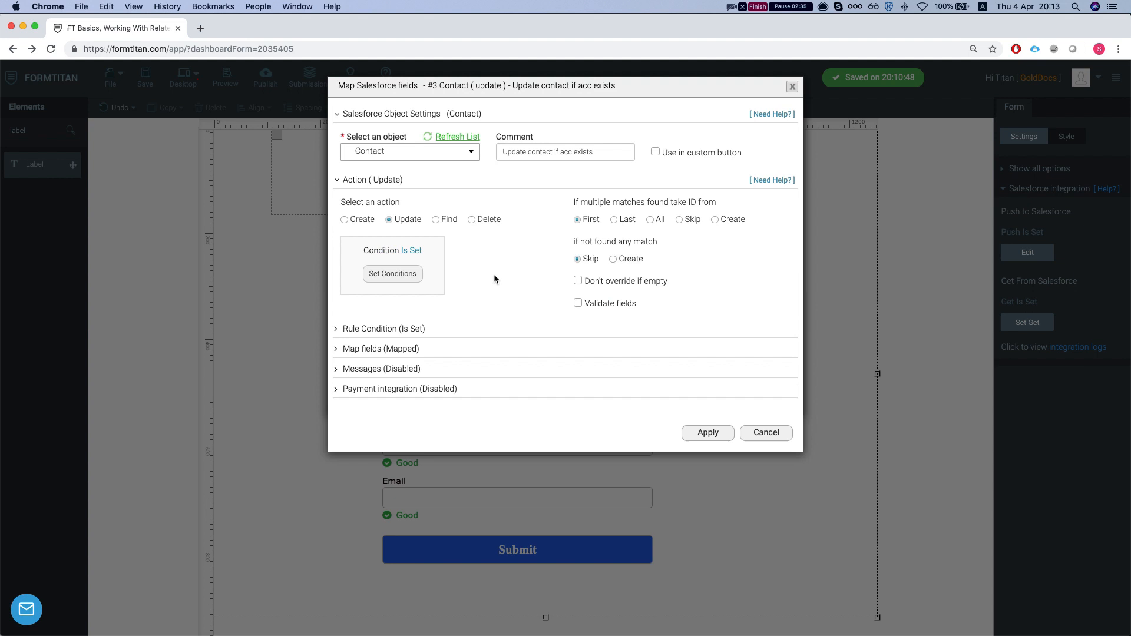
pyautogui.click(380, 329)
pyautogui.click(389, 380)
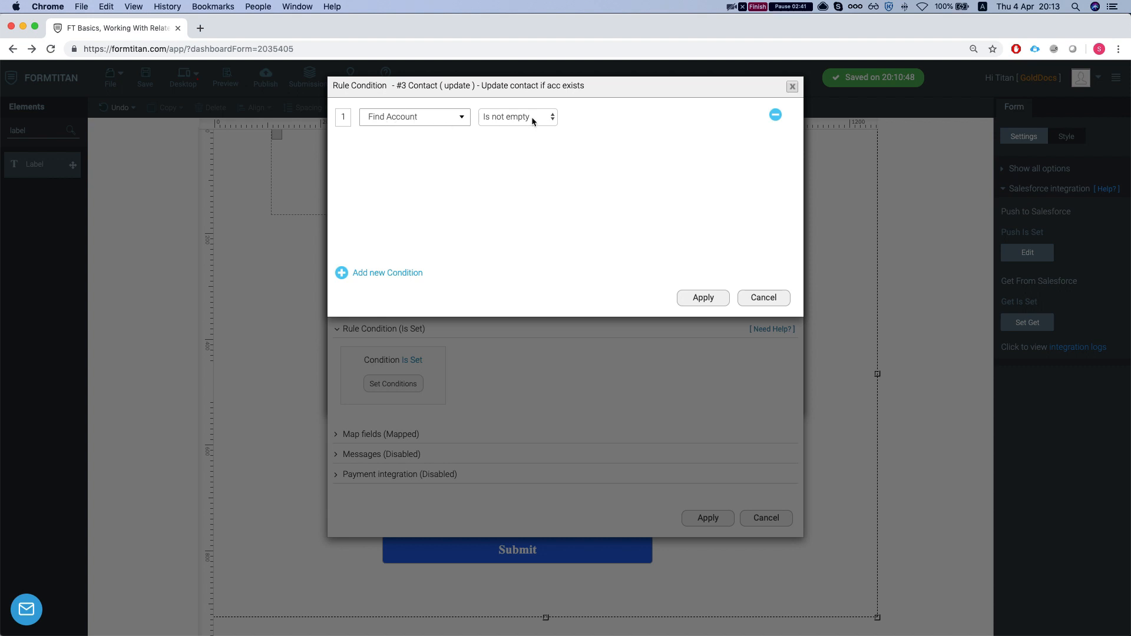
pyautogui.click(762, 306)
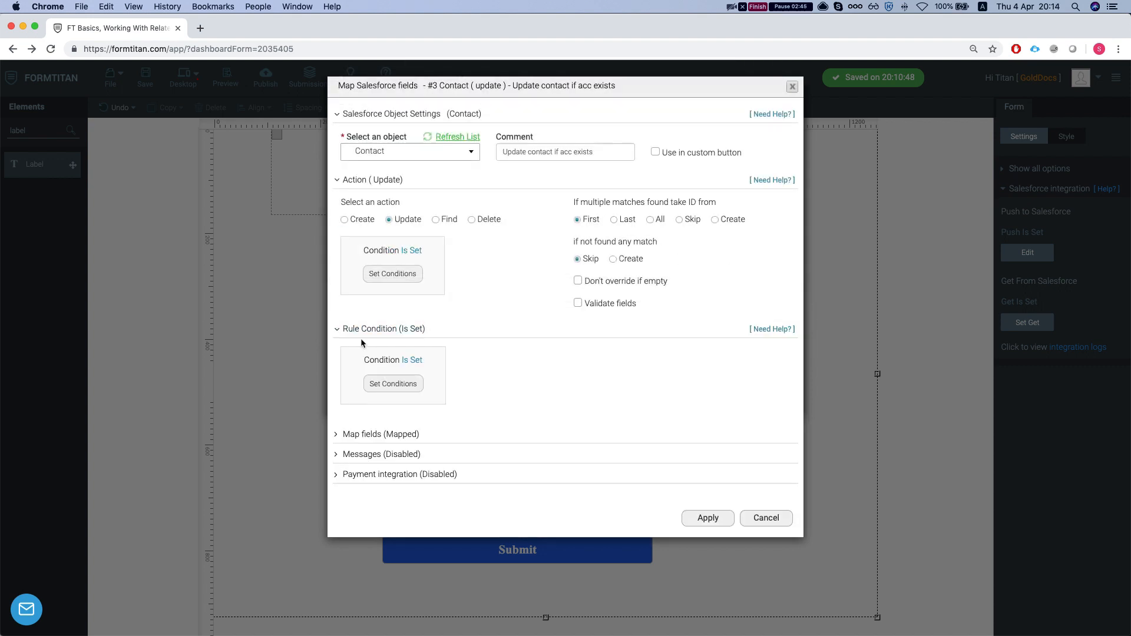
pyautogui.click(352, 329)
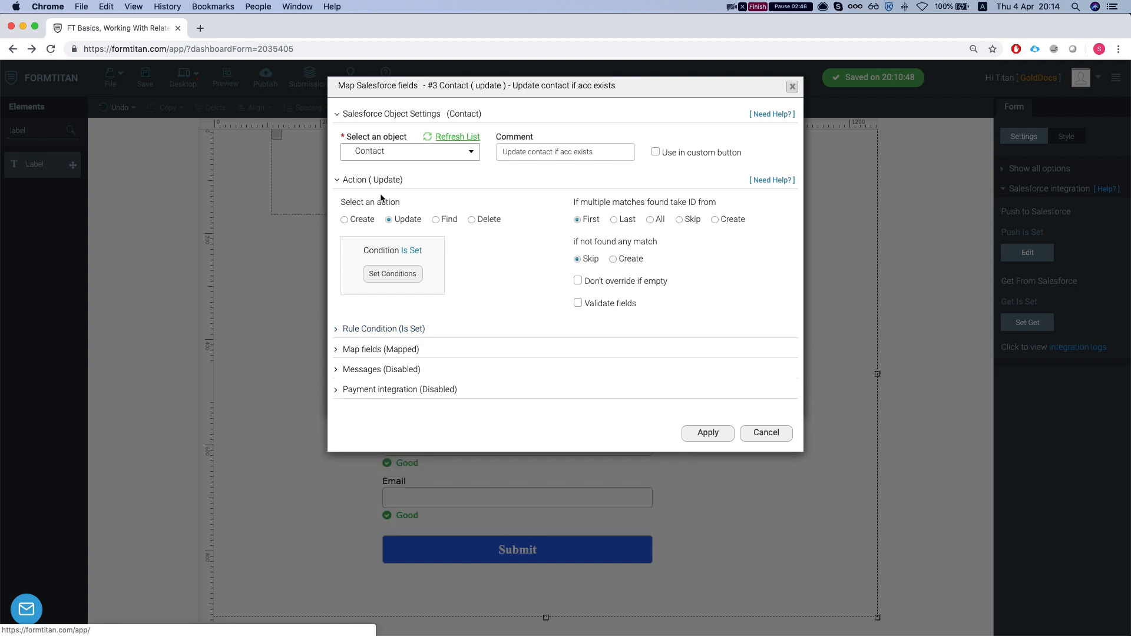
# Review that rule's field mapping, then close the Push Data settings without changes
pyautogui.click(374, 351)
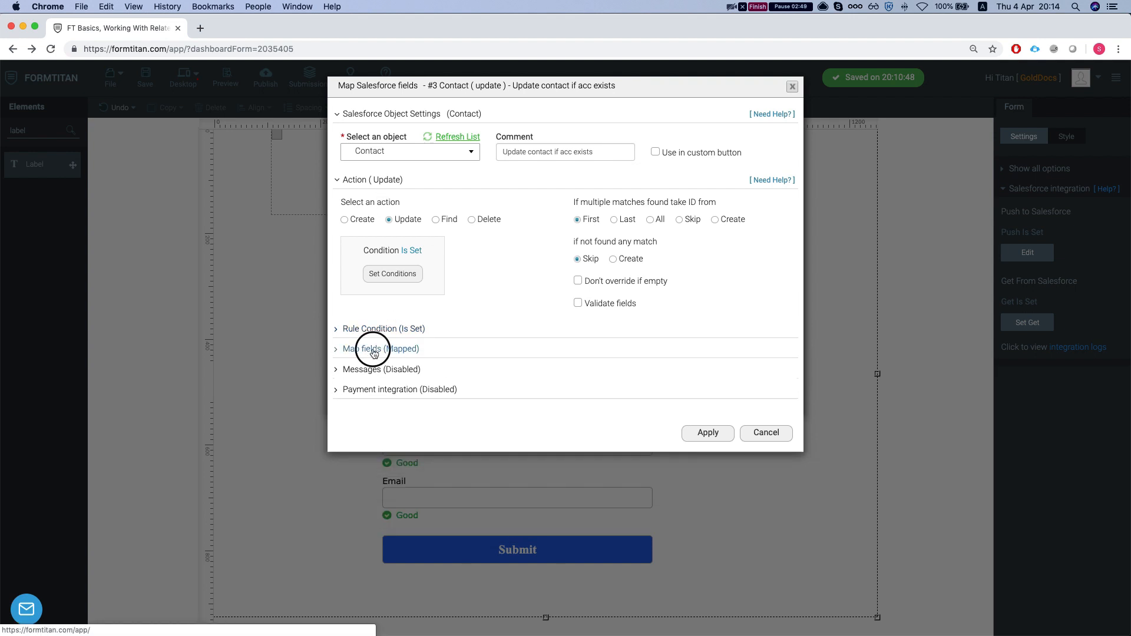
pyautogui.click(428, 387)
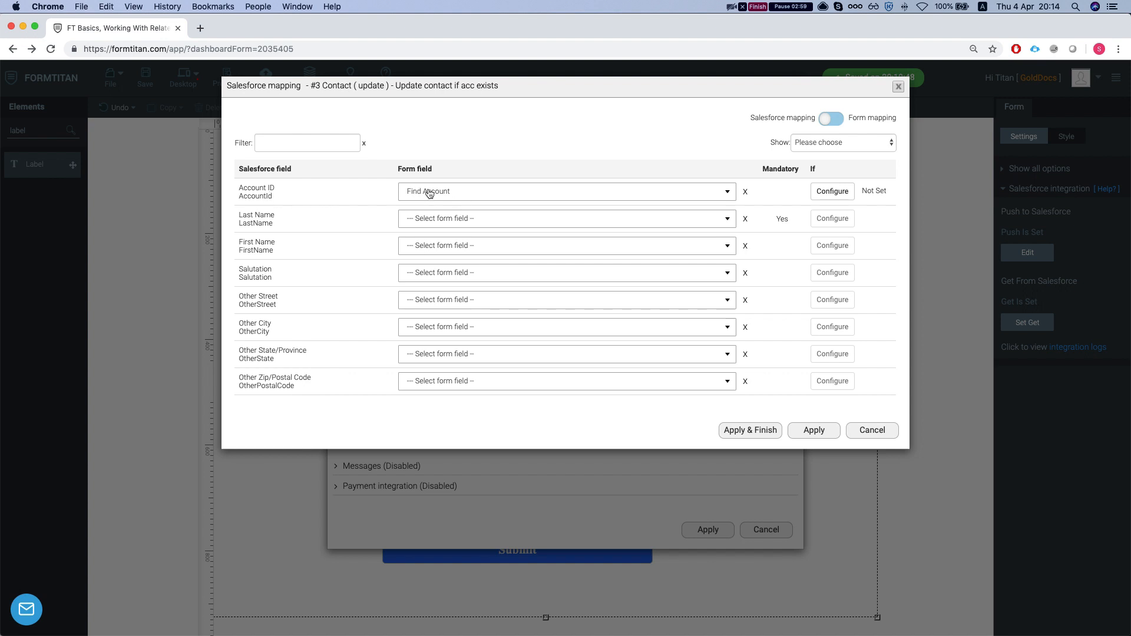
pyautogui.click(877, 434)
pyautogui.click(765, 530)
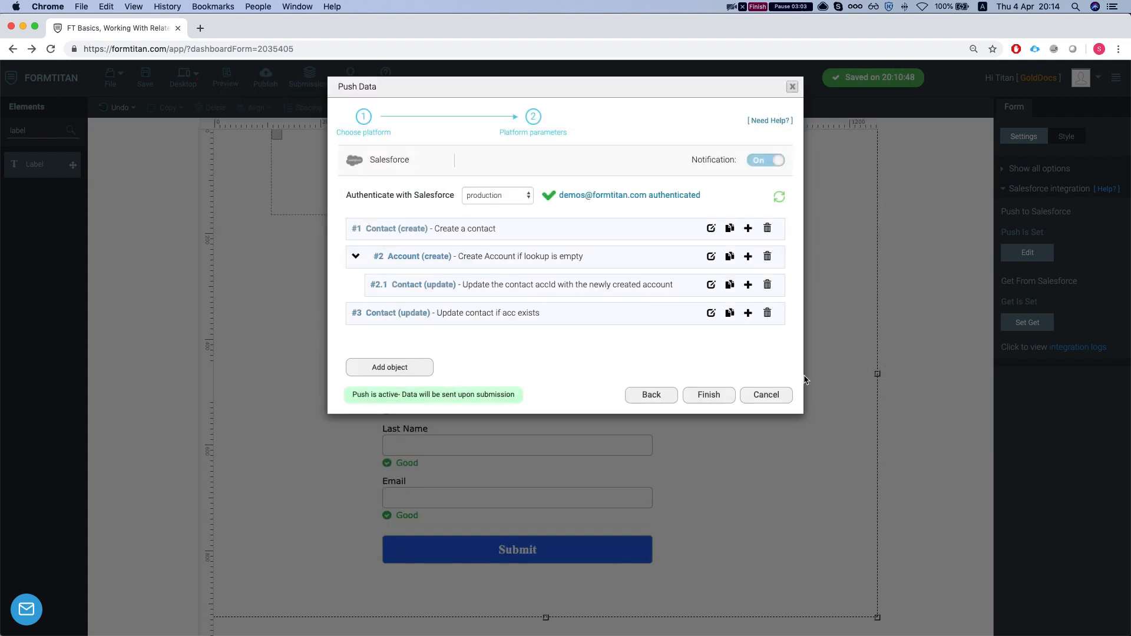
pyautogui.click(766, 395)
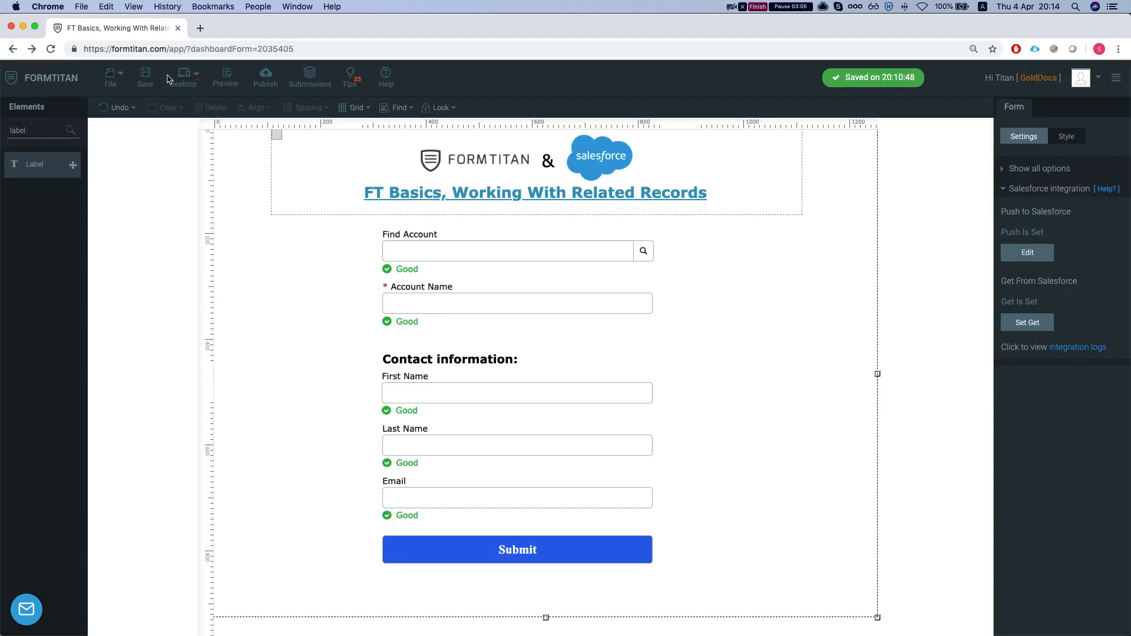
# Publish the form and open the live version in a new browser tab
pyautogui.click(264, 80)
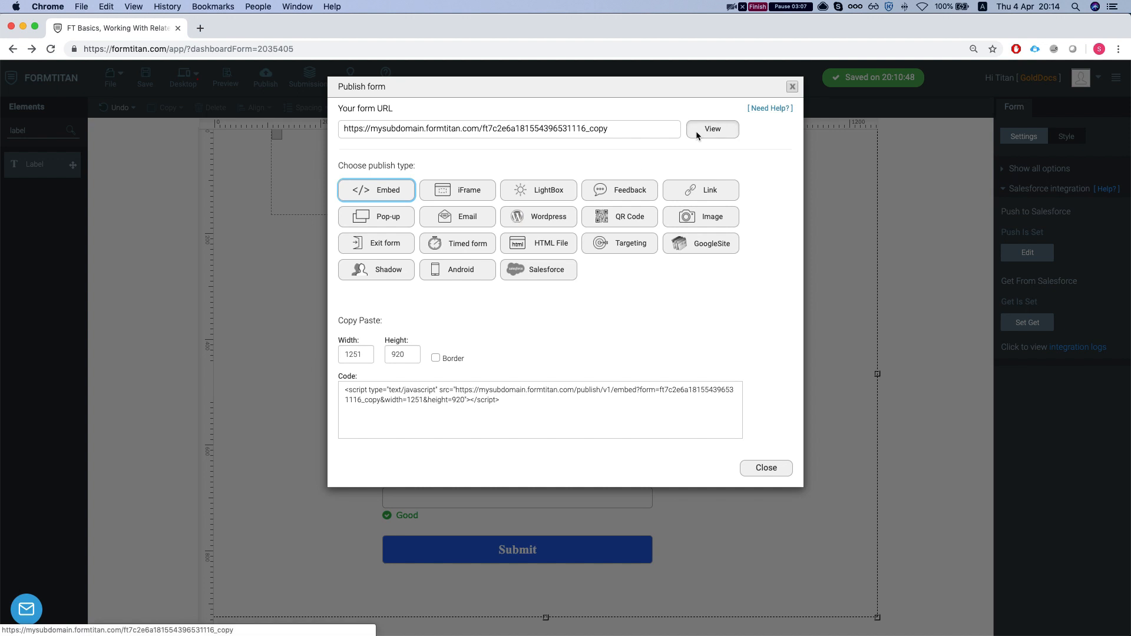
pyautogui.click(709, 129)
pyautogui.click(451, 200)
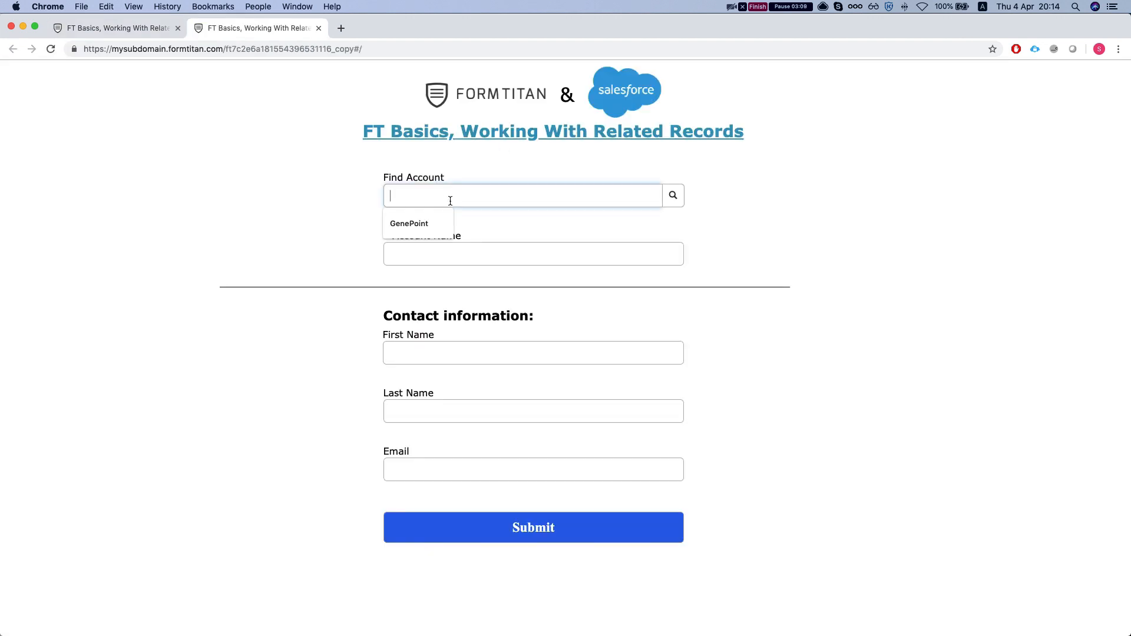
pyautogui.press('super+r')
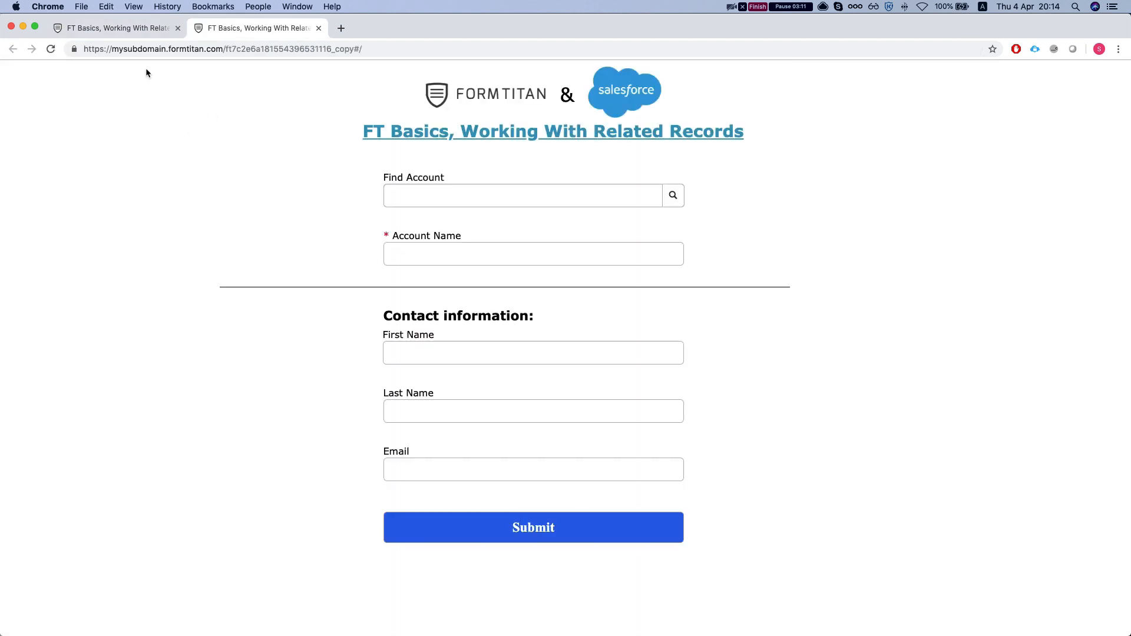
pyautogui.click(141, 28)
pyautogui.click(765, 468)
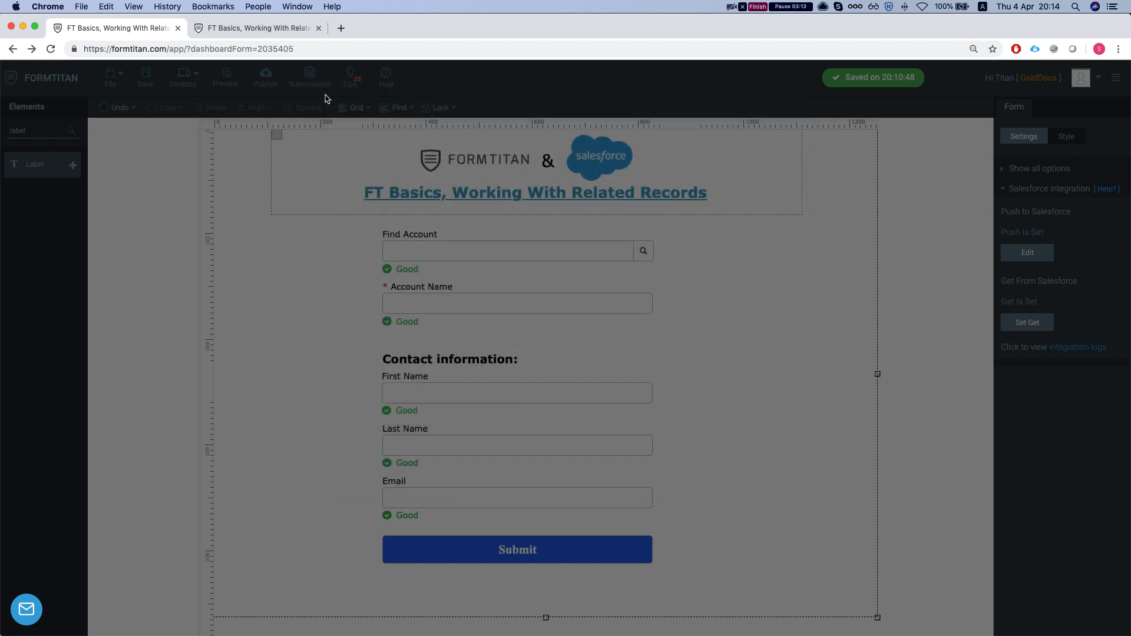
pyautogui.click(258, 27)
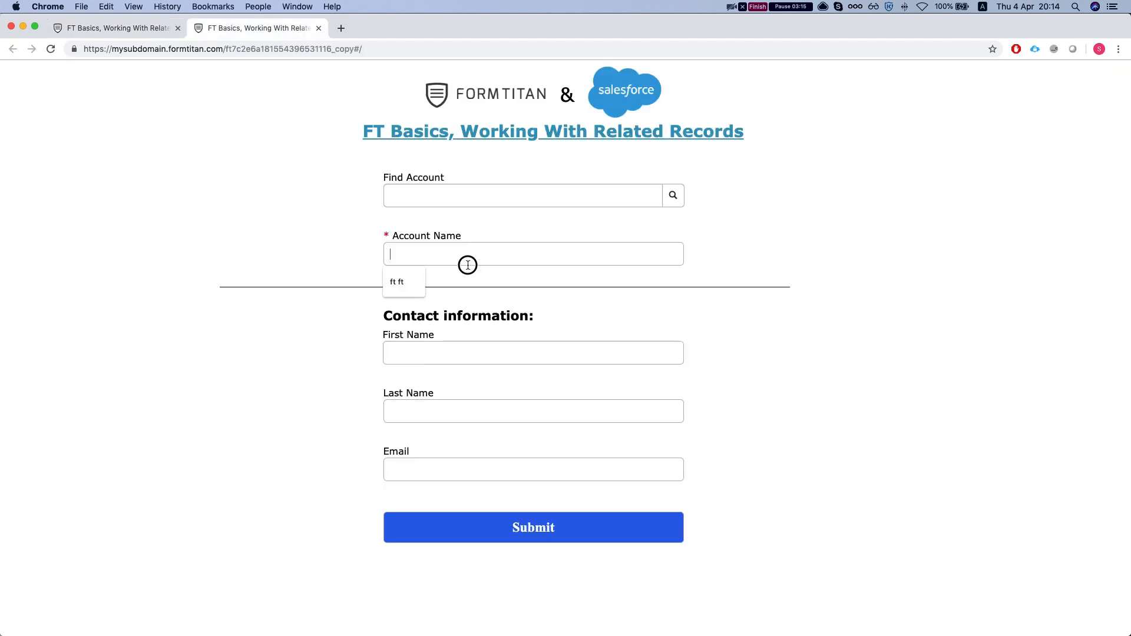
# On the live form, look up and select United Oil & Gas, inline as the account
pyautogui.click(469, 196)
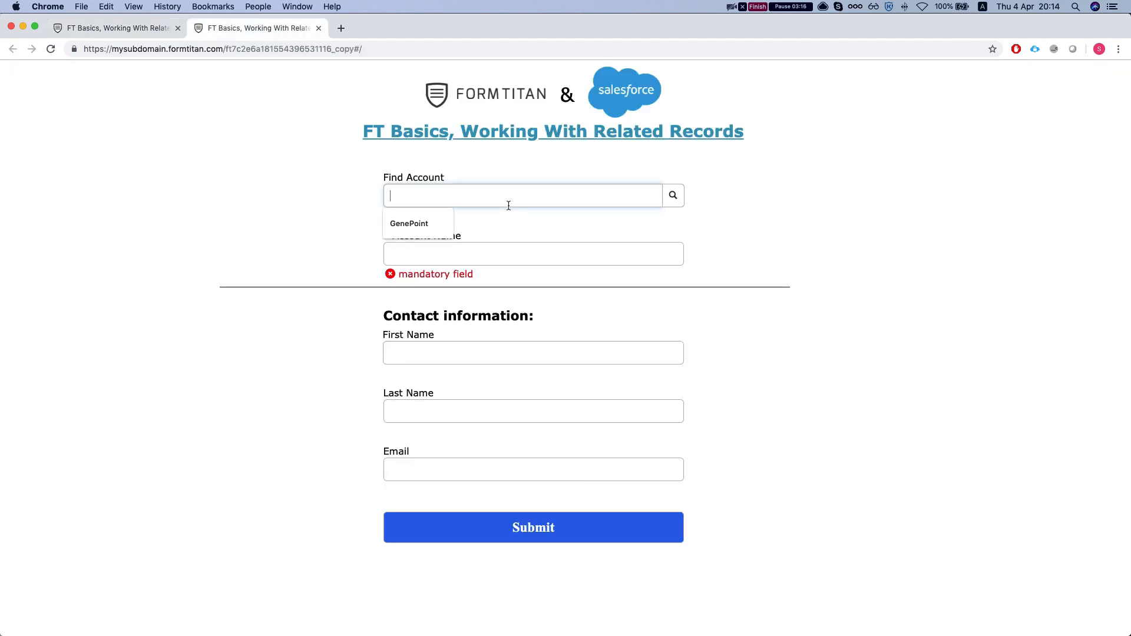
pyautogui.click(673, 195)
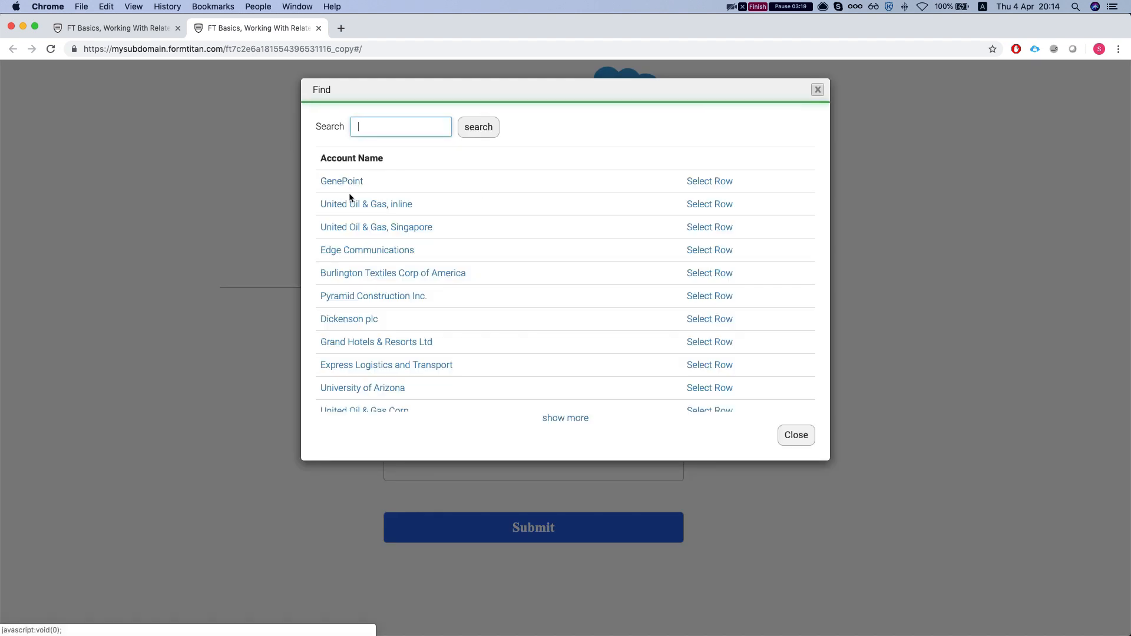
pyautogui.click(353, 206)
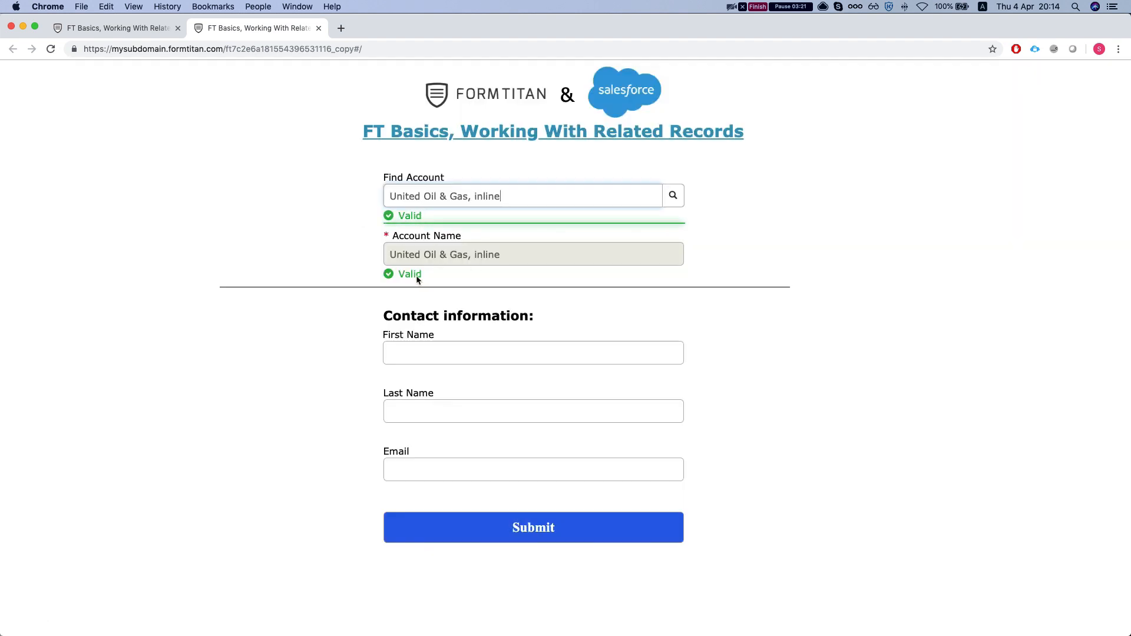
pyautogui.click(114, 30)
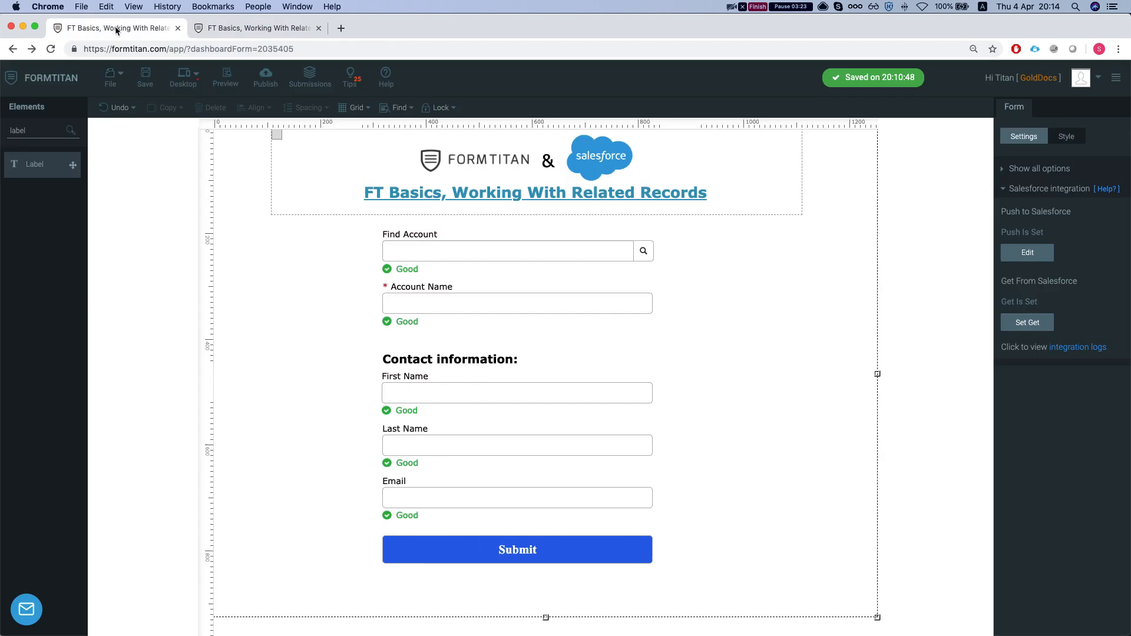
# Find the fld35 divider line below Account Name and delete it
pyautogui.click(427, 302)
pyautogui.click(441, 239)
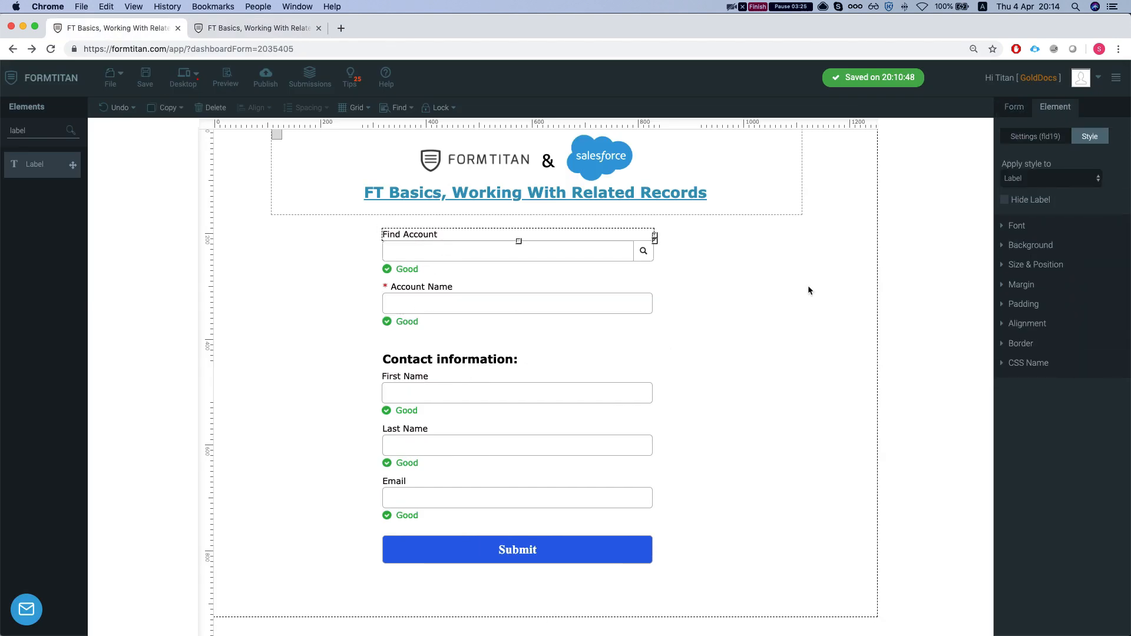
pyautogui.click(557, 250)
pyautogui.click(726, 370)
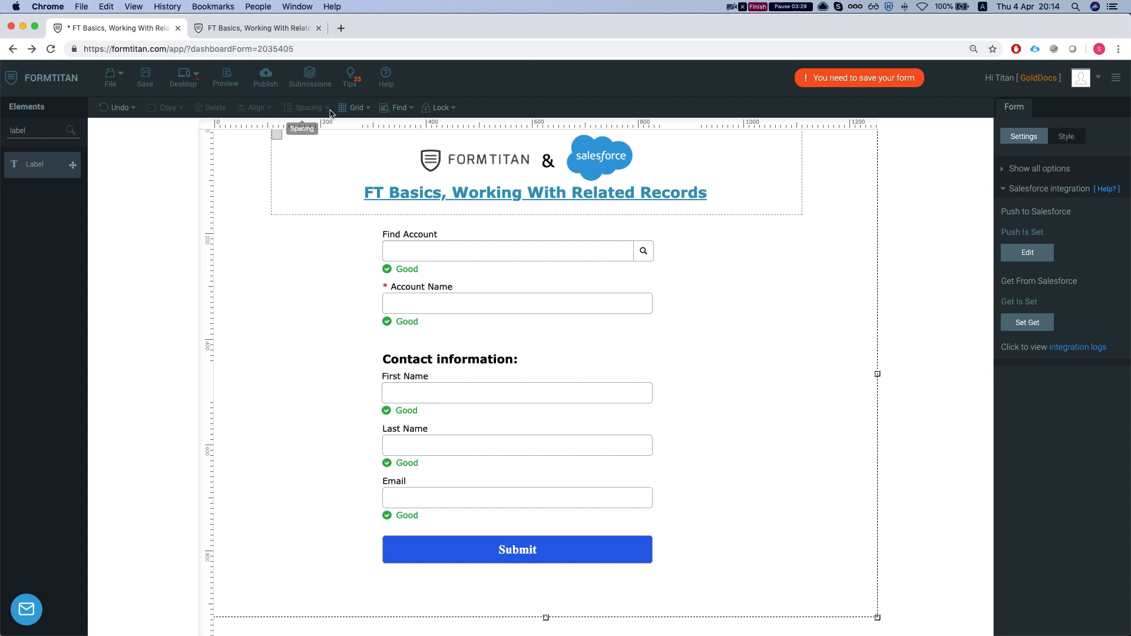
pyautogui.click(386, 112)
pyautogui.write('line')
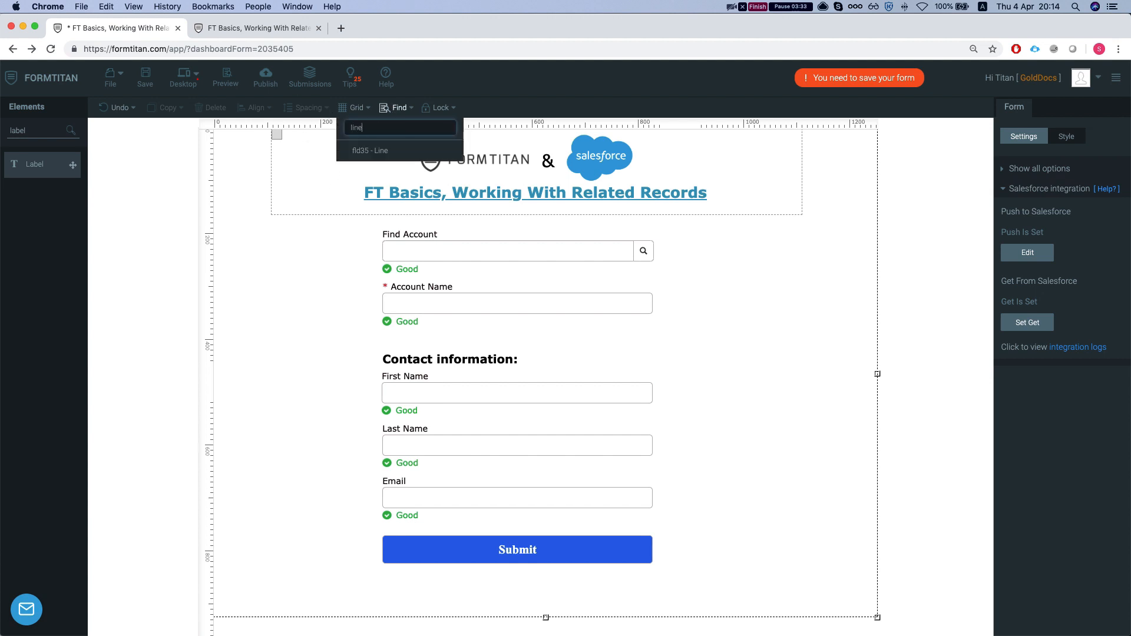
pyautogui.click(379, 145)
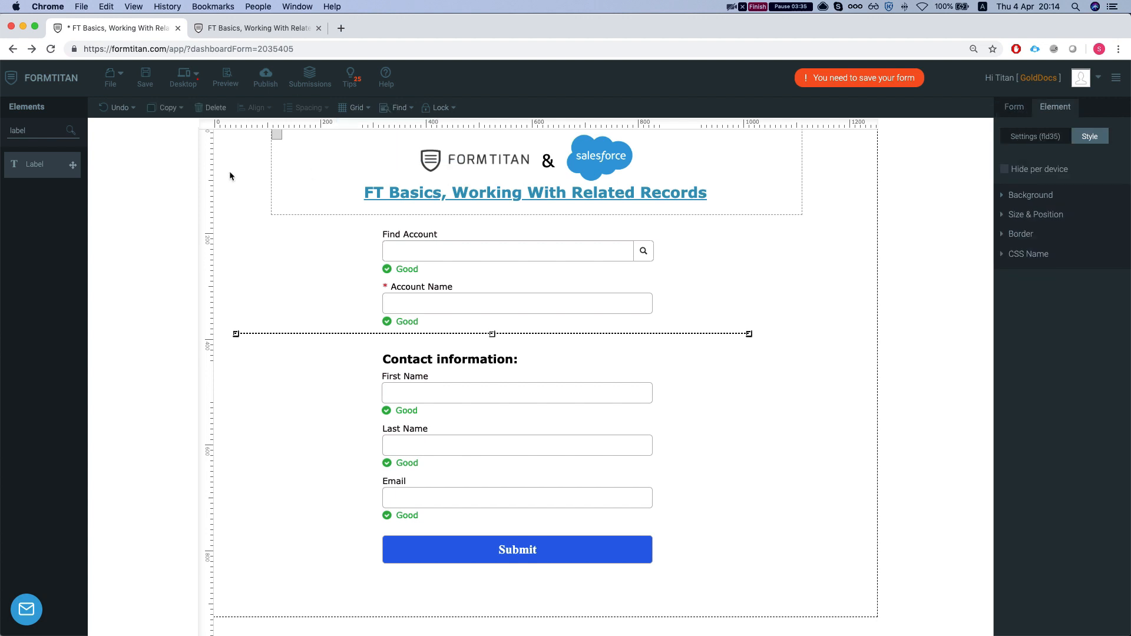
pyautogui.click(211, 109)
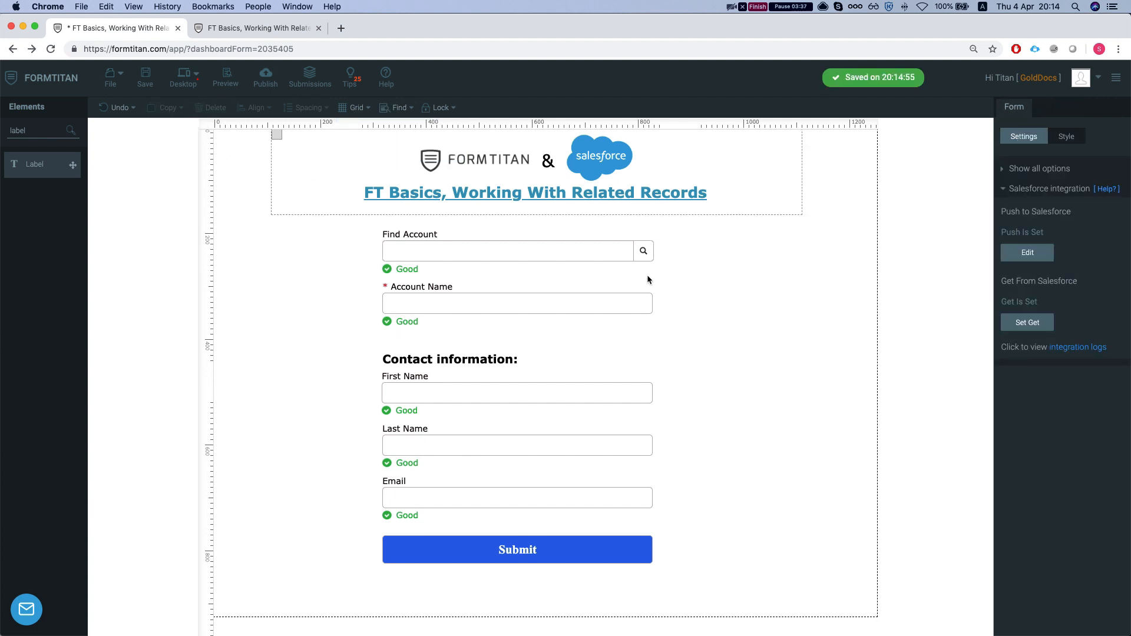
# Open the Find Account field's conditioning rules to view its 'current field is empty' rule
pyautogui.click(496, 260)
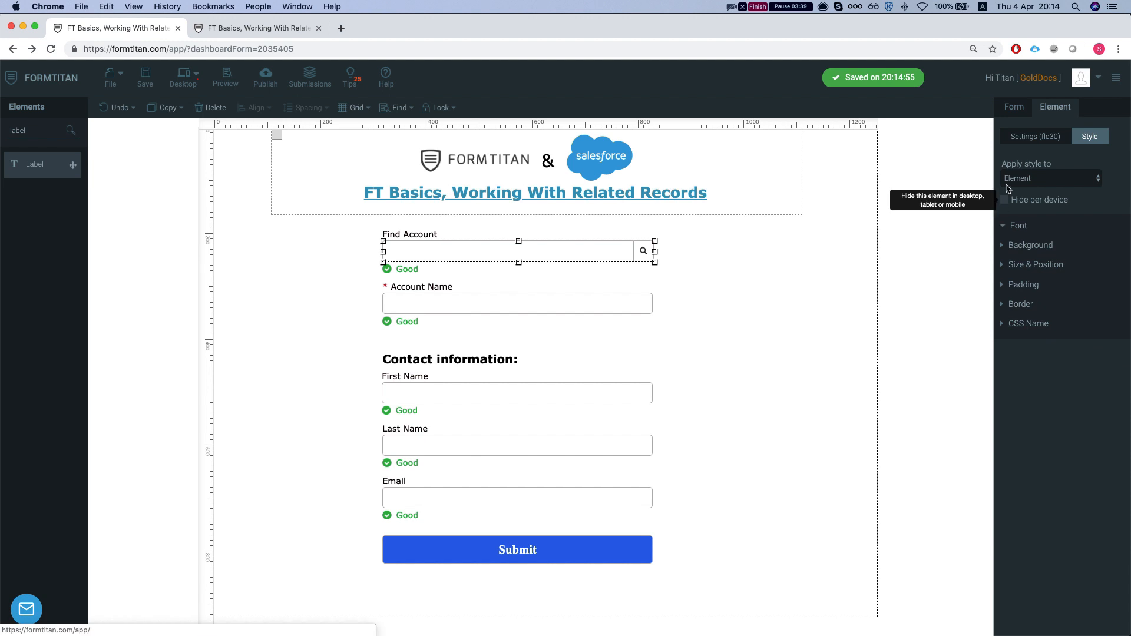
pyautogui.click(1036, 141)
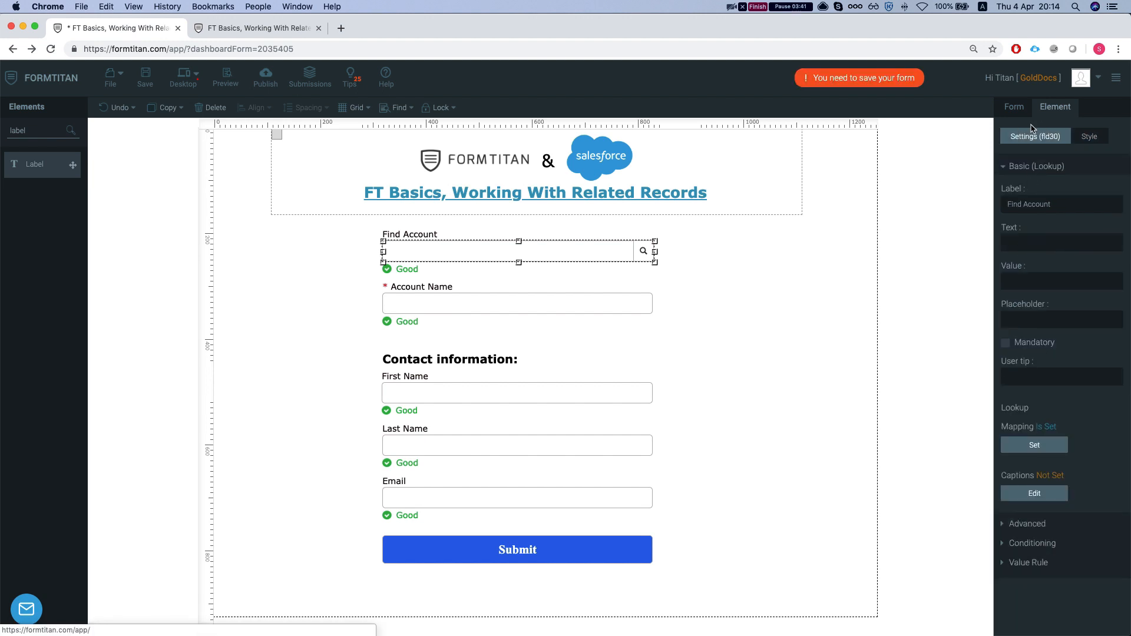
pyautogui.click(481, 293)
pyautogui.click(483, 251)
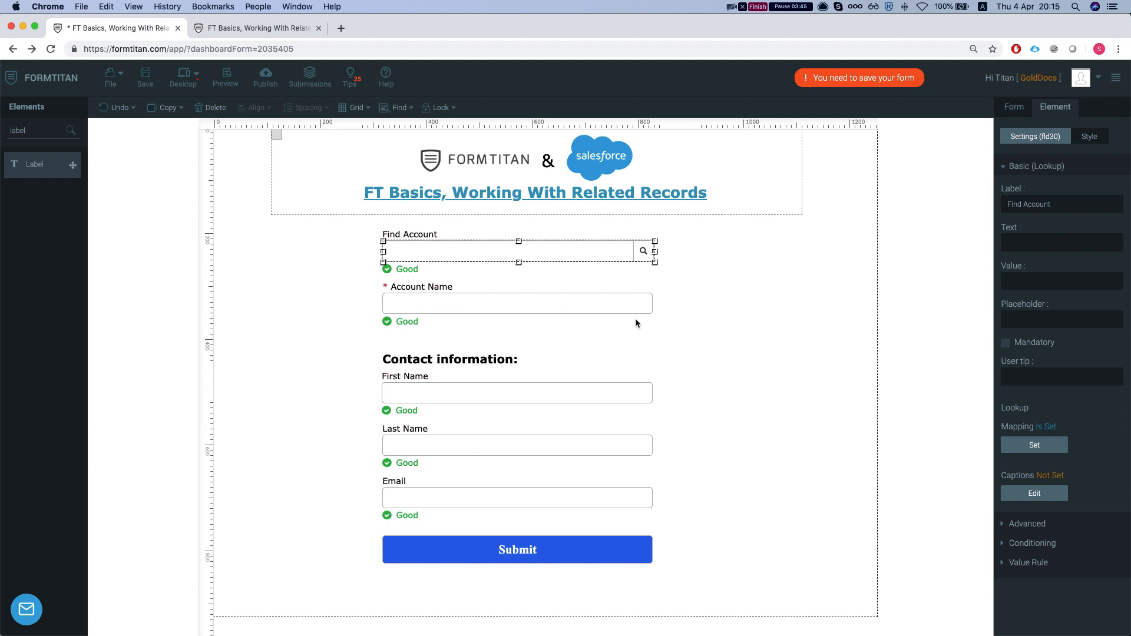
pyautogui.click(1025, 543)
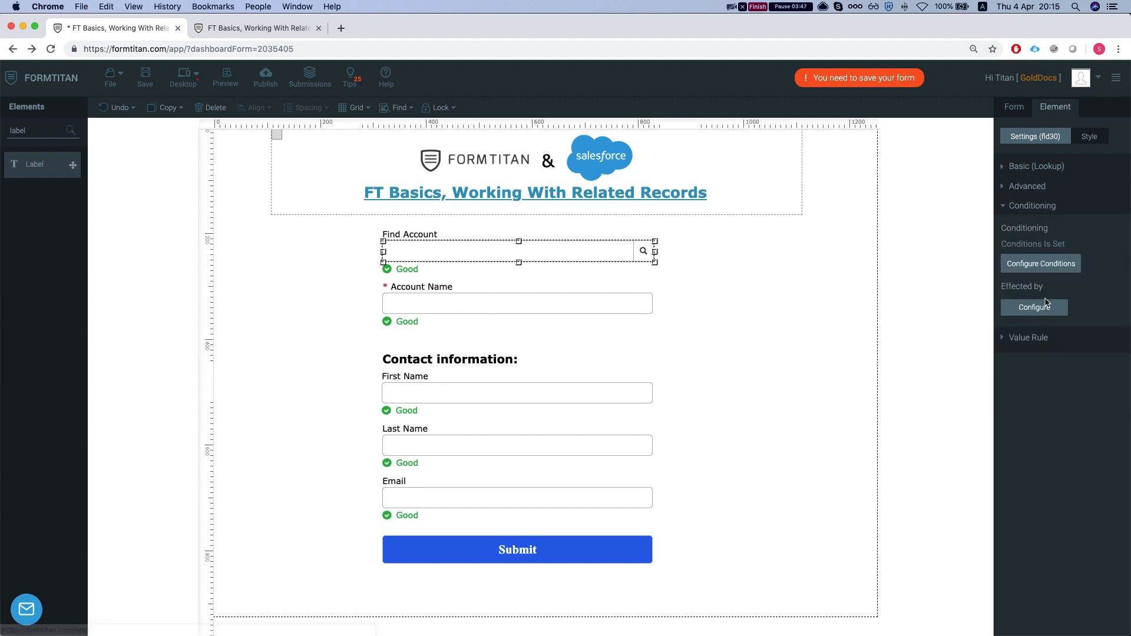
pyautogui.click(1042, 266)
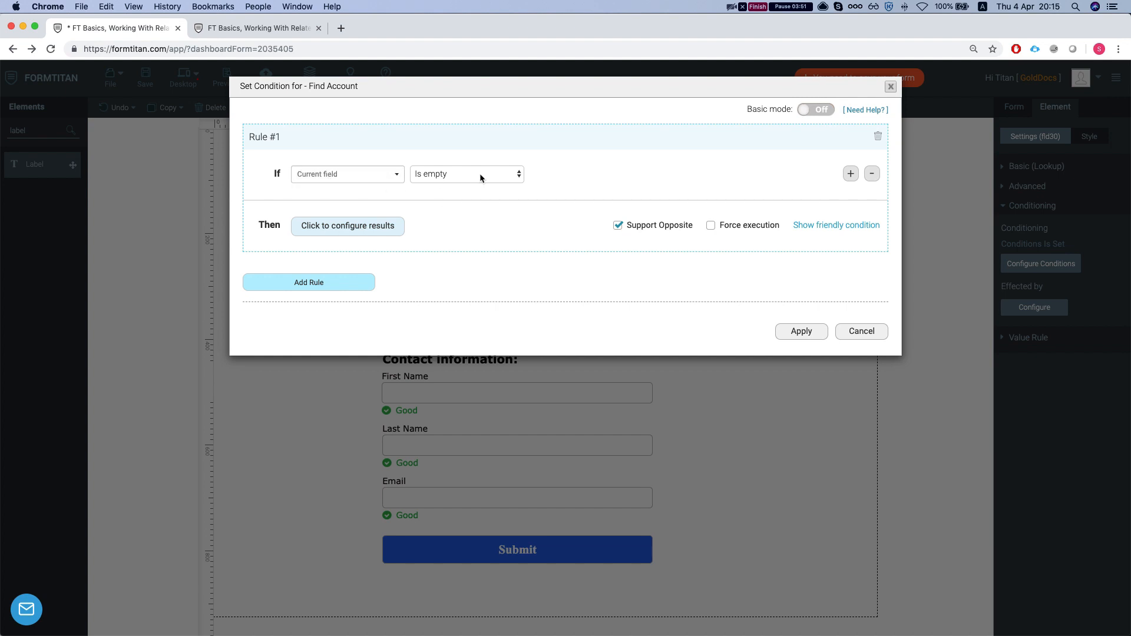
# Keep Account Name set to Enable in the rule's mapped results, then apply the Find Account condition
pyautogui.click(360, 232)
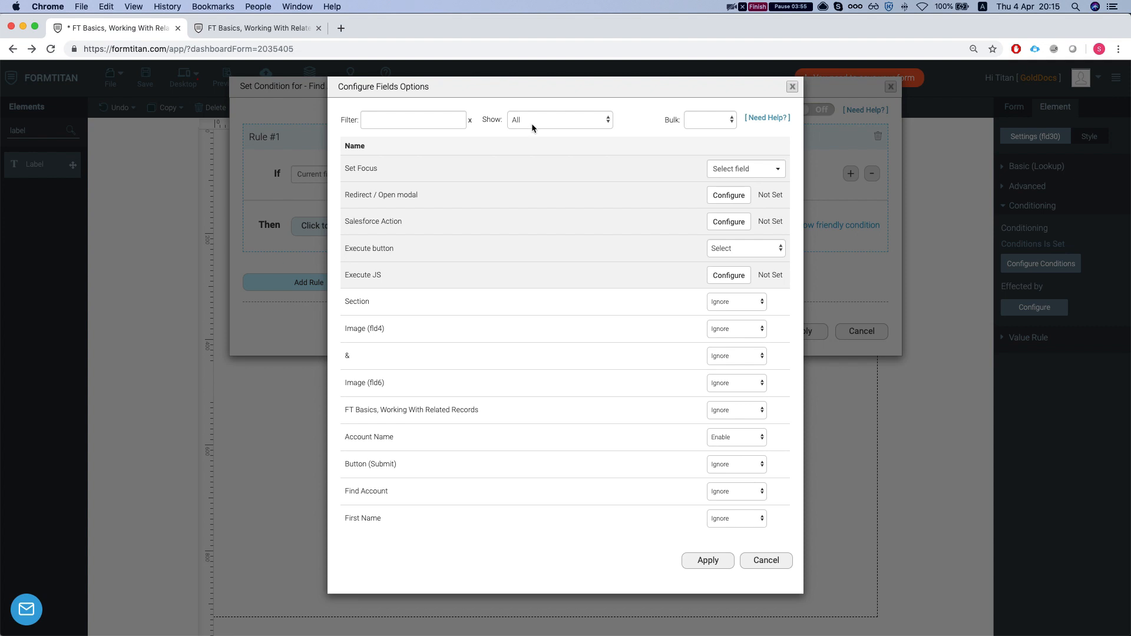
pyautogui.click(531, 122)
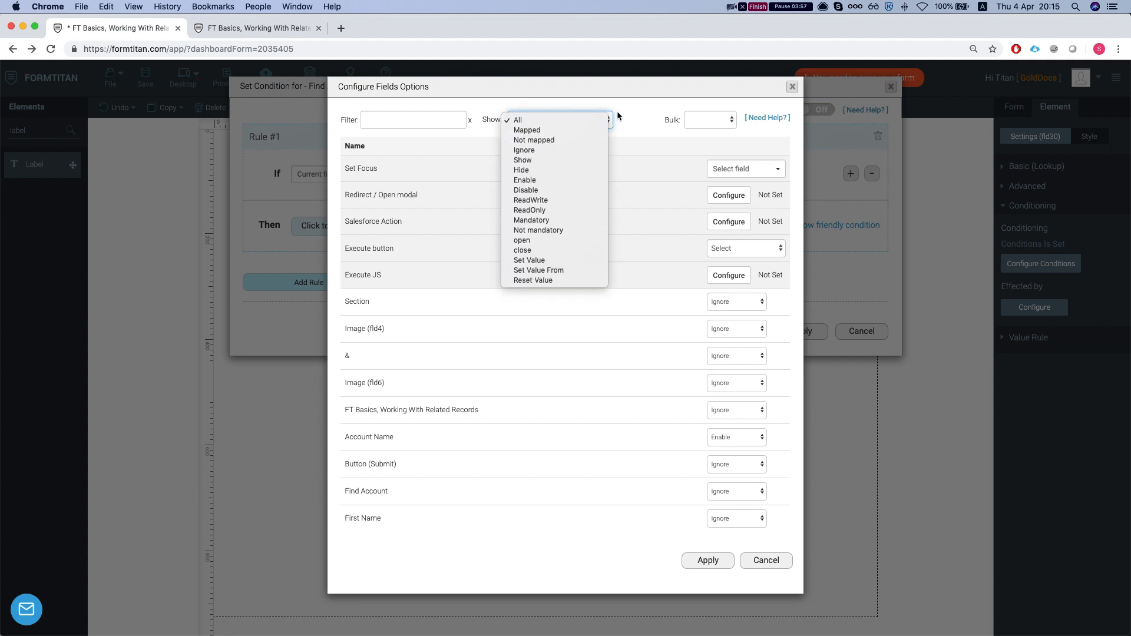
pyautogui.click(565, 129)
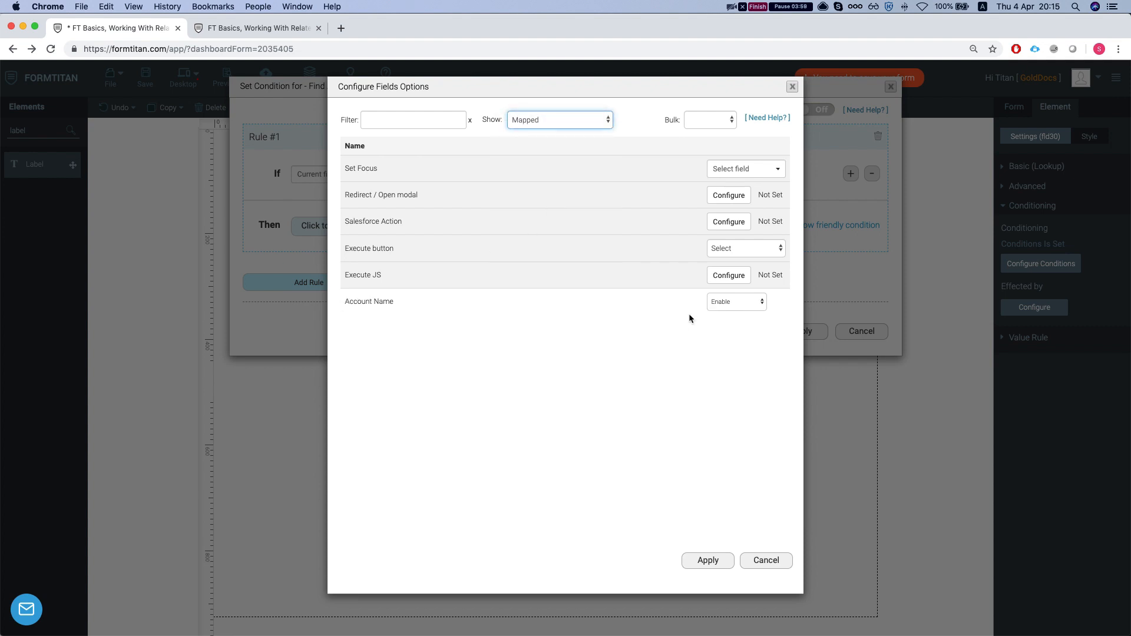
pyautogui.click(736, 302)
pyautogui.click(524, 329)
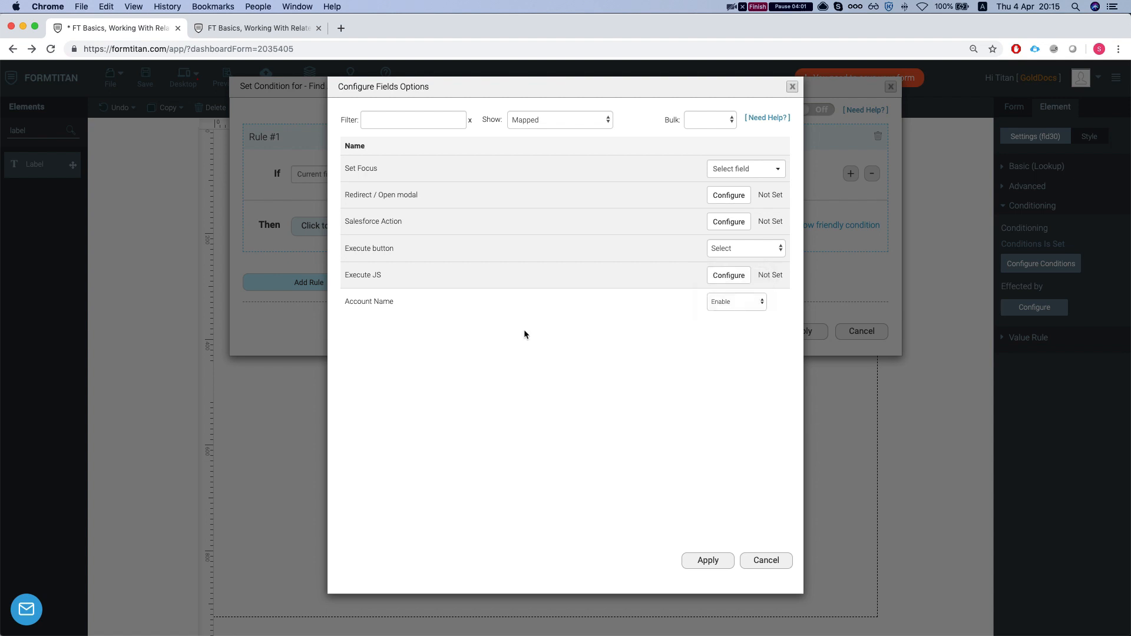
pyautogui.click(765, 560)
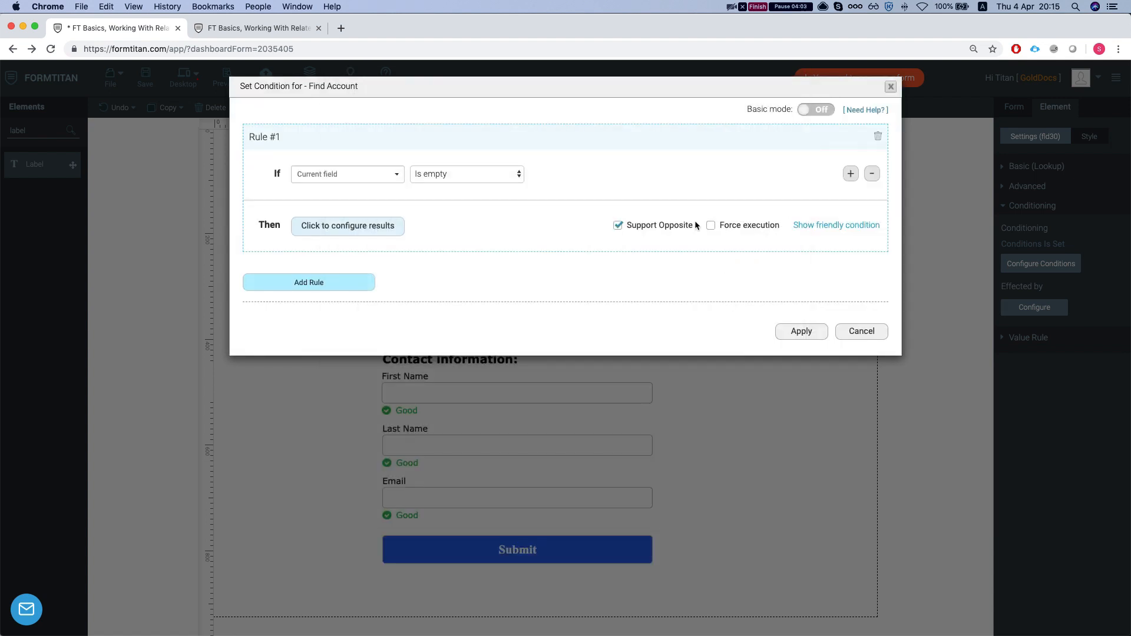
pyautogui.click(822, 333)
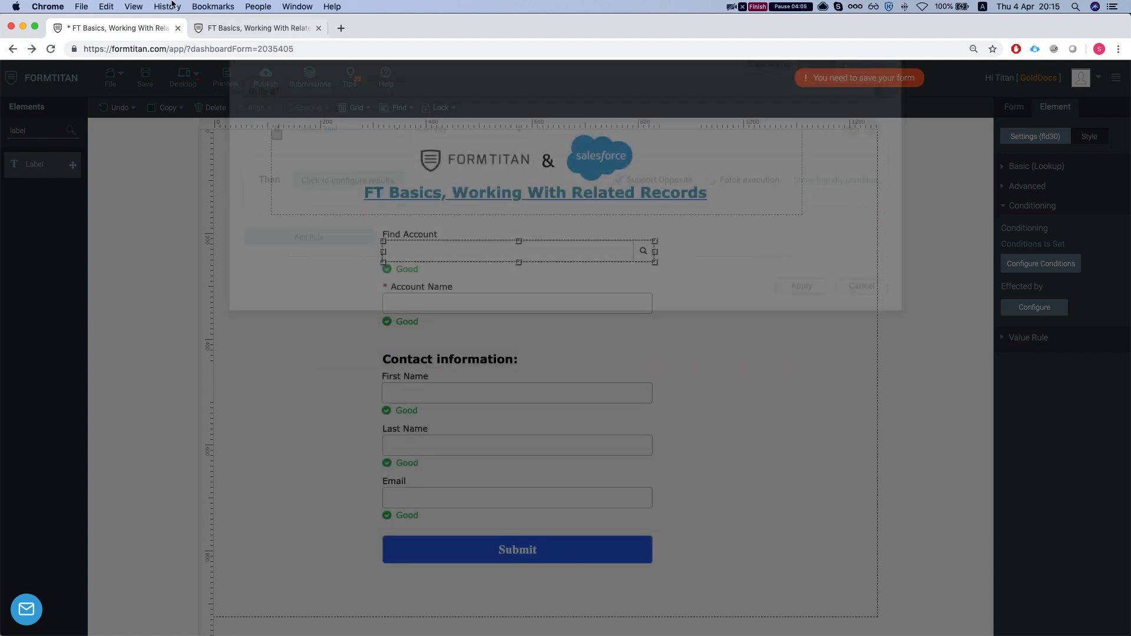
# Reload the live form and select GenePoint as the account
pyautogui.click(242, 28)
pyautogui.press('super+r')
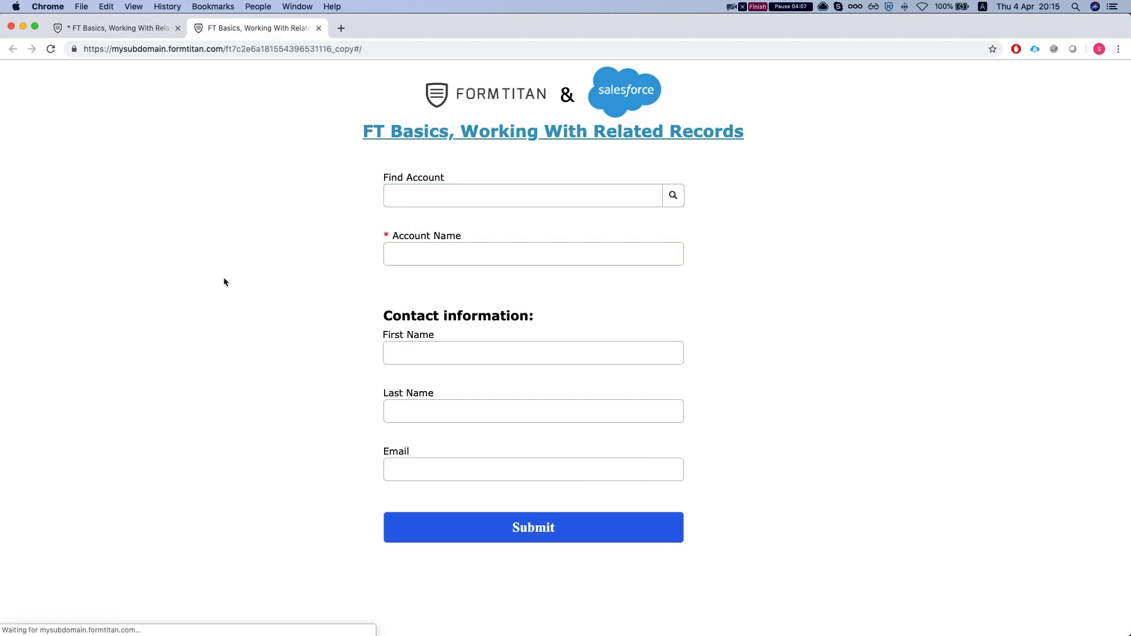
pyautogui.click(498, 197)
pyautogui.click(672, 201)
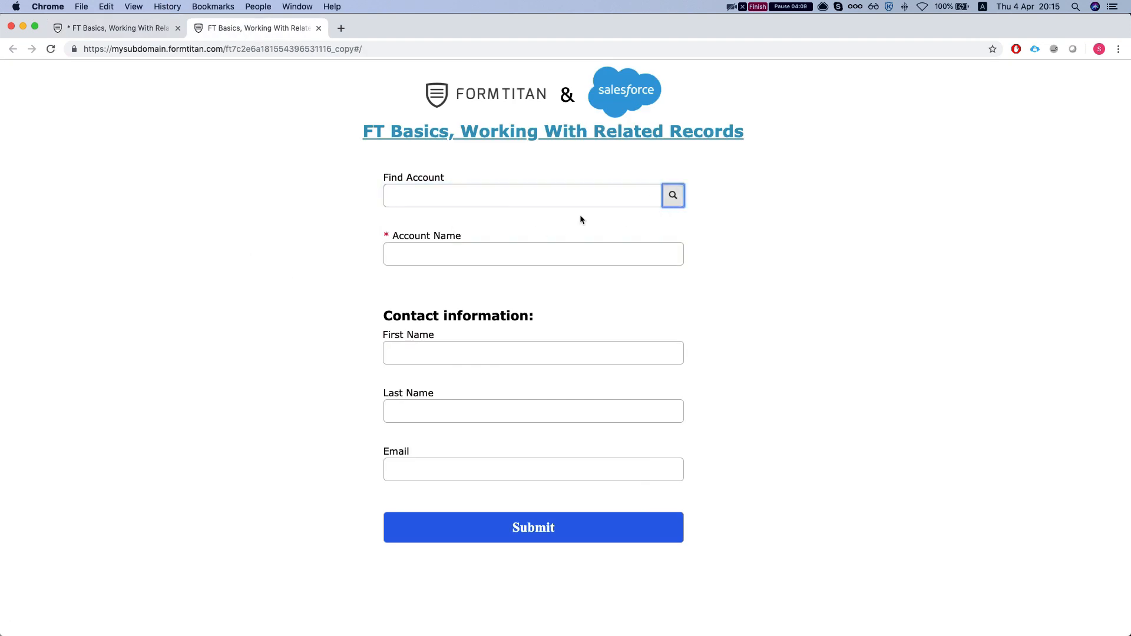
pyautogui.click(342, 181)
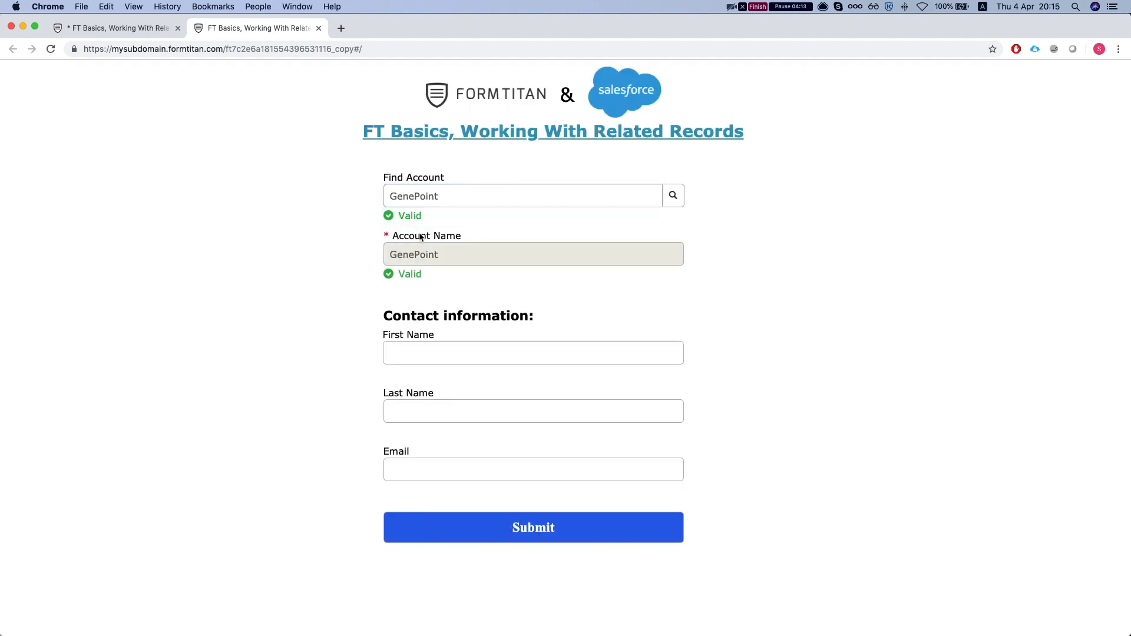
pyautogui.click(490, 251)
# Enter the contact's first and last name, correcting the last-name typo
pyautogui.click(467, 356)
pyautogui.click(454, 345)
pyautogui.click(454, 346)
pyautogui.write('s')
pyautogui.press('BackSpace')
pyautogui.press('BackSpace')
pyautogui.write('new c')
pyautogui.rightClick(422, 413)
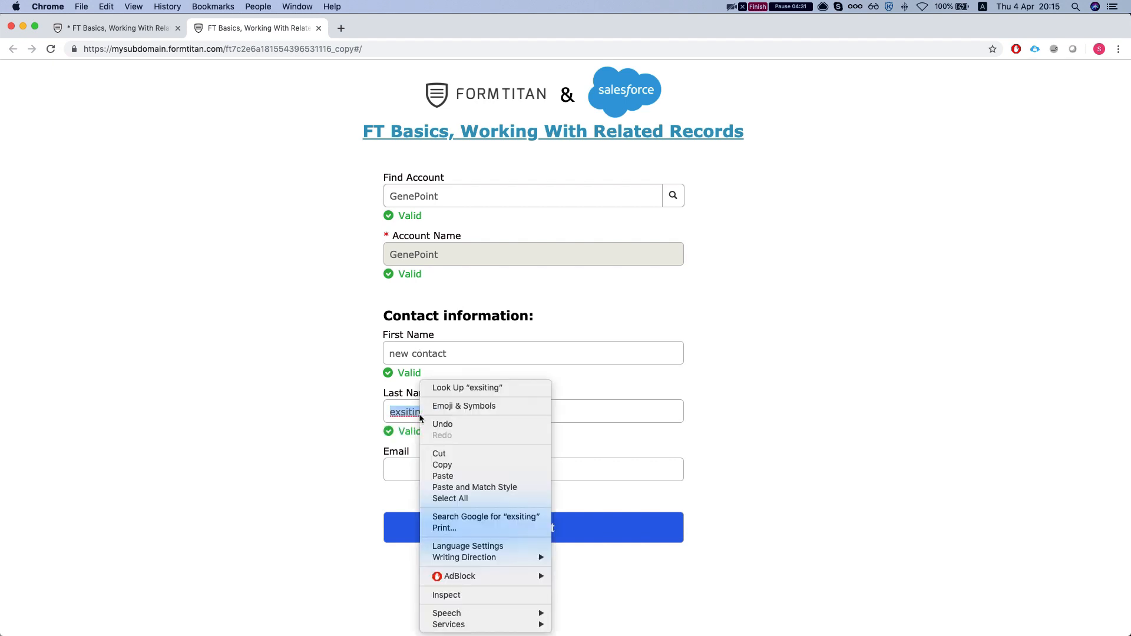
pyautogui.click(424, 408)
pyautogui.click(429, 412)
pyautogui.press('BackSpace')
pyautogui.press('BackSpace')
pyautogui.press('BackSpace')
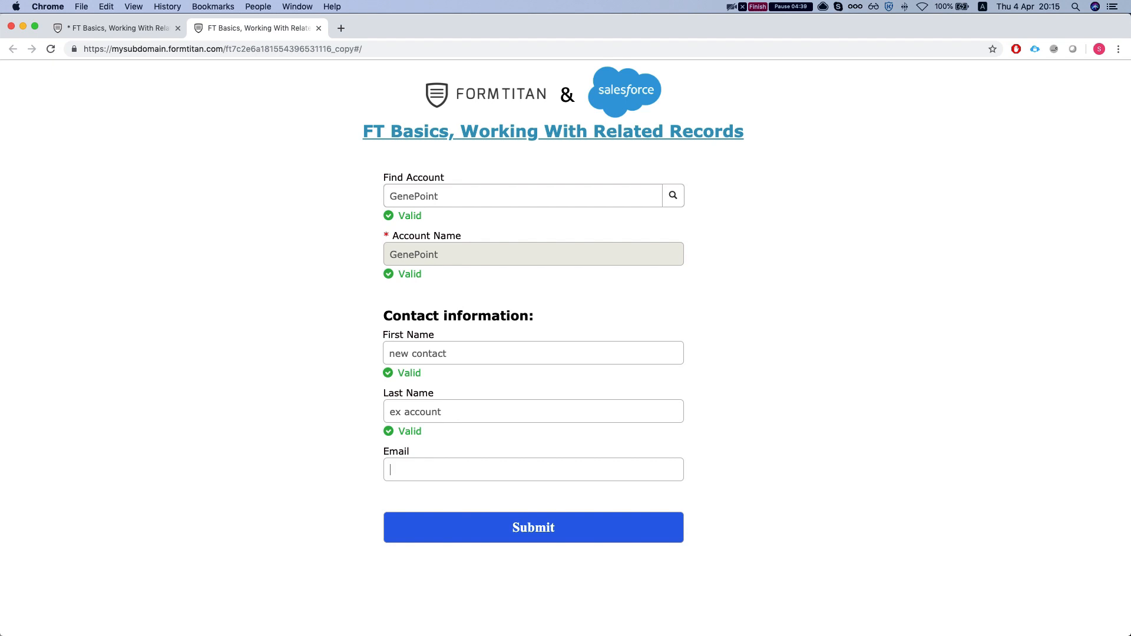
# Enter the contact's e-mail address and submit the form
pyautogui.write('a')
pyautogui.press('BackSpace')
pyautogui.press('Tab')
pyautogui.press('Return')
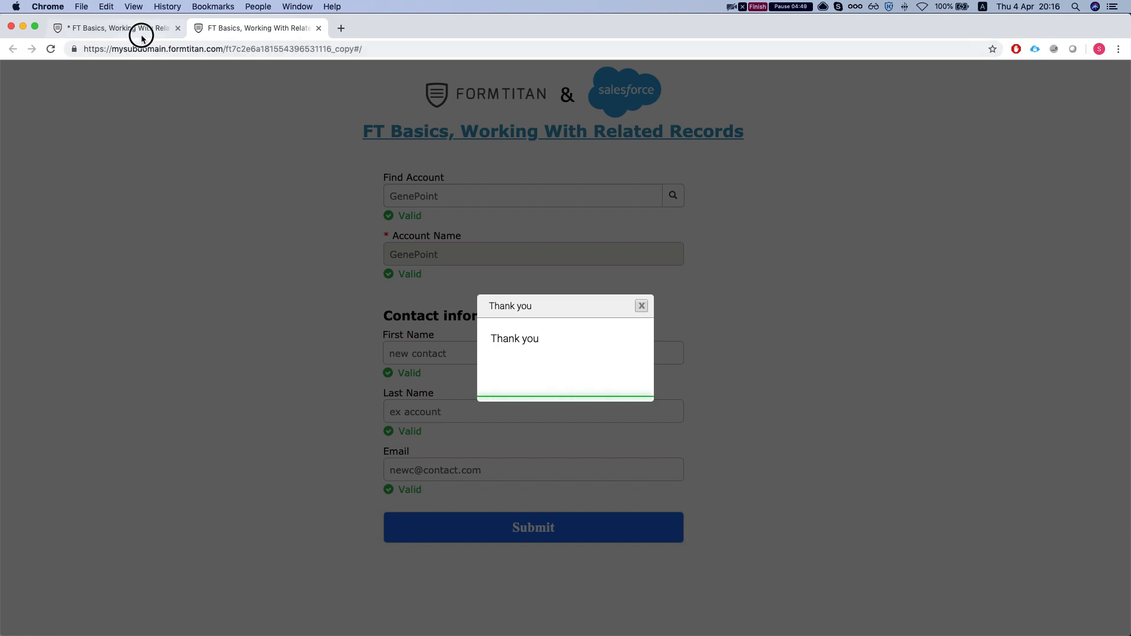
pyautogui.click(118, 28)
# Open the form's Salesforce integration logs and follow the first row's Record ID to the contact
pyautogui.click(1012, 213)
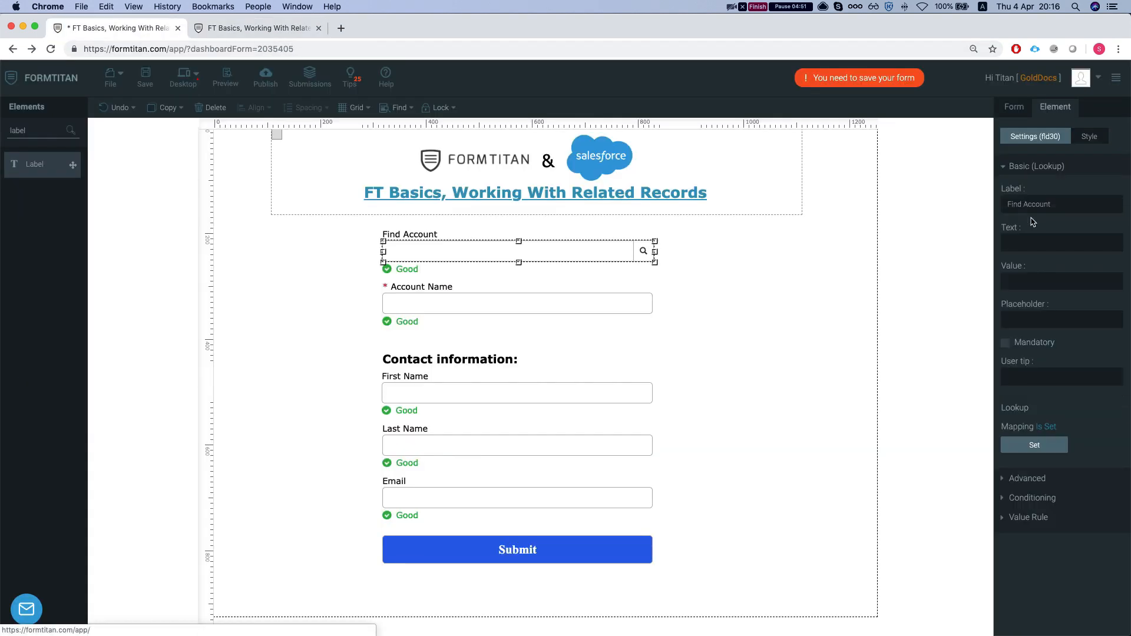
pyautogui.click(1026, 109)
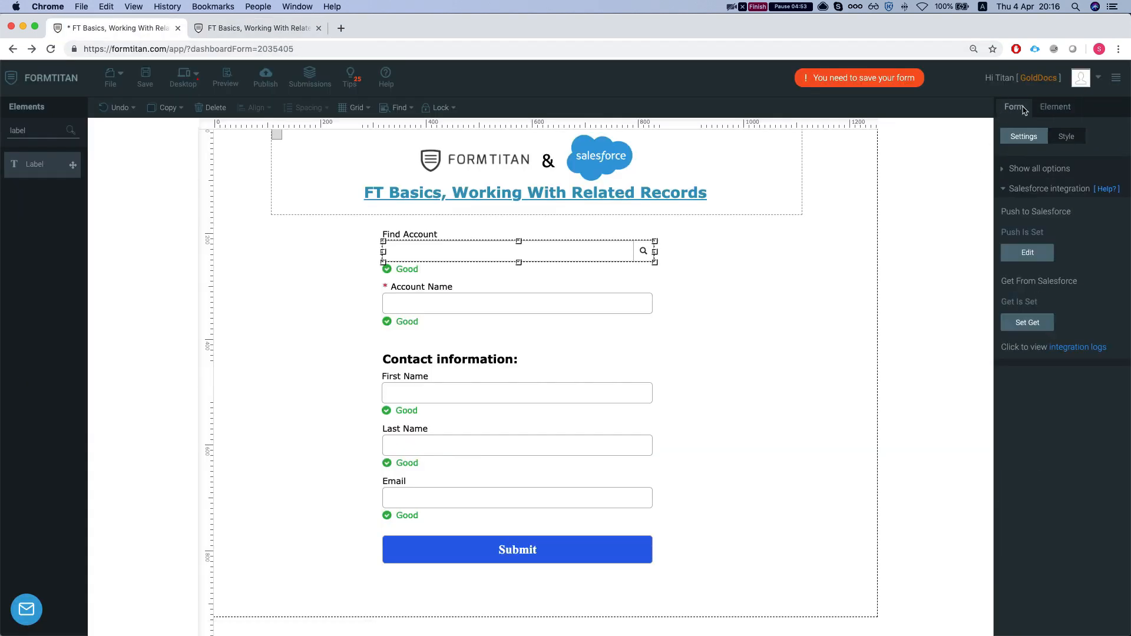
pyautogui.click(1082, 348)
pyautogui.click(412, 28)
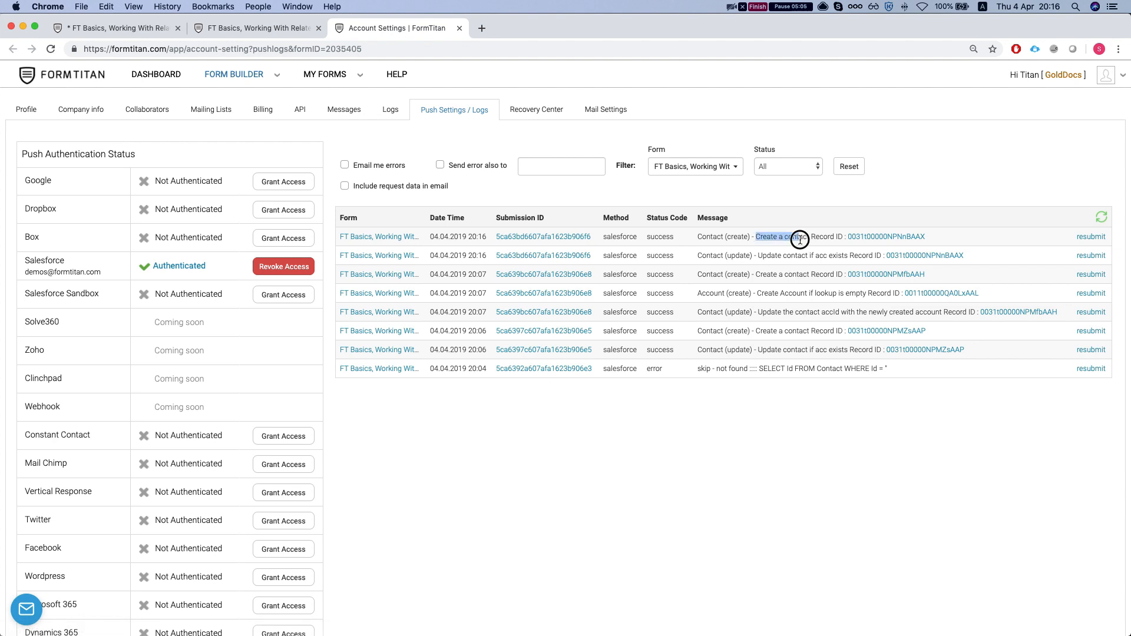
pyautogui.moveTo(748, 256); pyautogui.dragTo(875, 255)
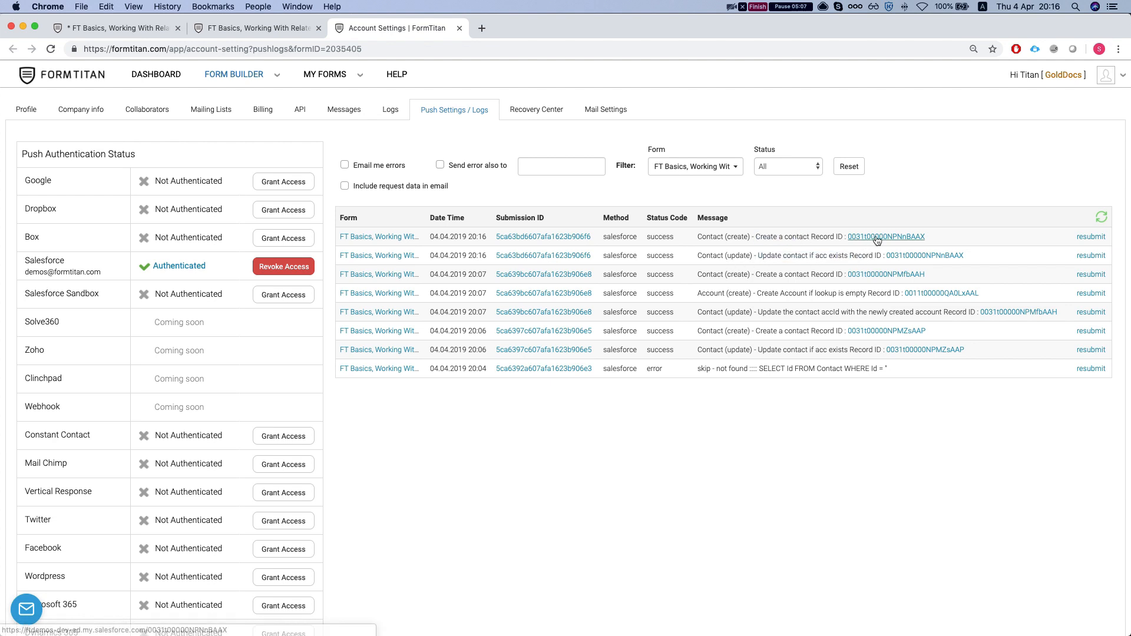
pyautogui.click(877, 238)
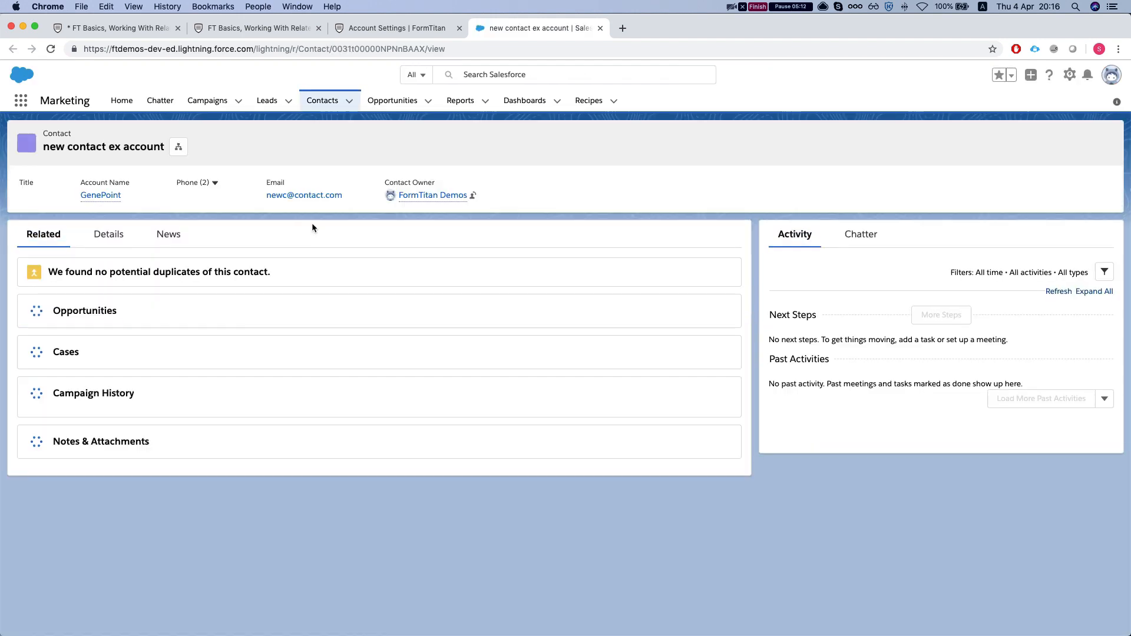
# Review the new contact's Salesforce details, confirming its GenePoint account, then return to the form
pyautogui.click(98, 240)
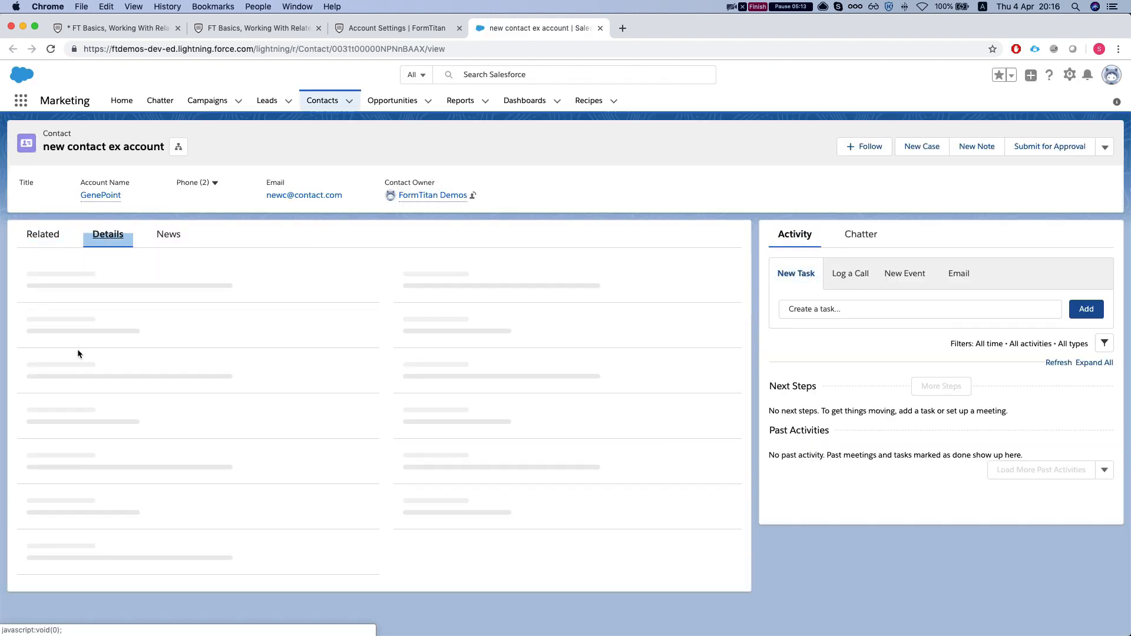
pyautogui.scroll(-2, 156, 368)
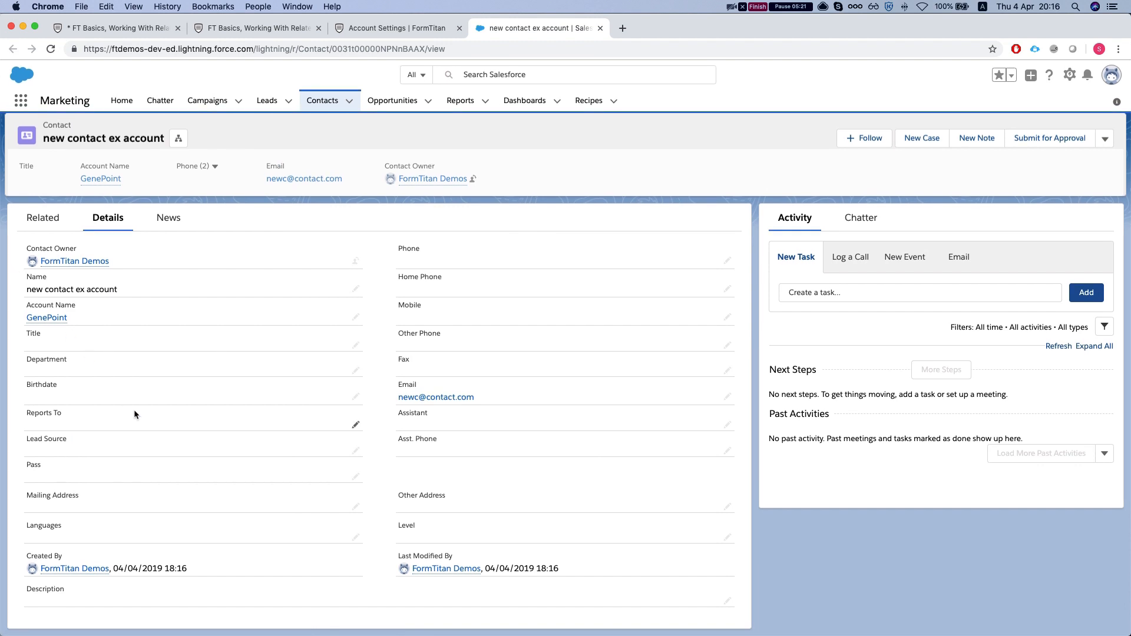
pyautogui.scroll(-1, 182, 390)
pyautogui.scroll(1, 181, 390)
pyautogui.scroll(-1, 181, 393)
pyautogui.scroll(1, 182, 394)
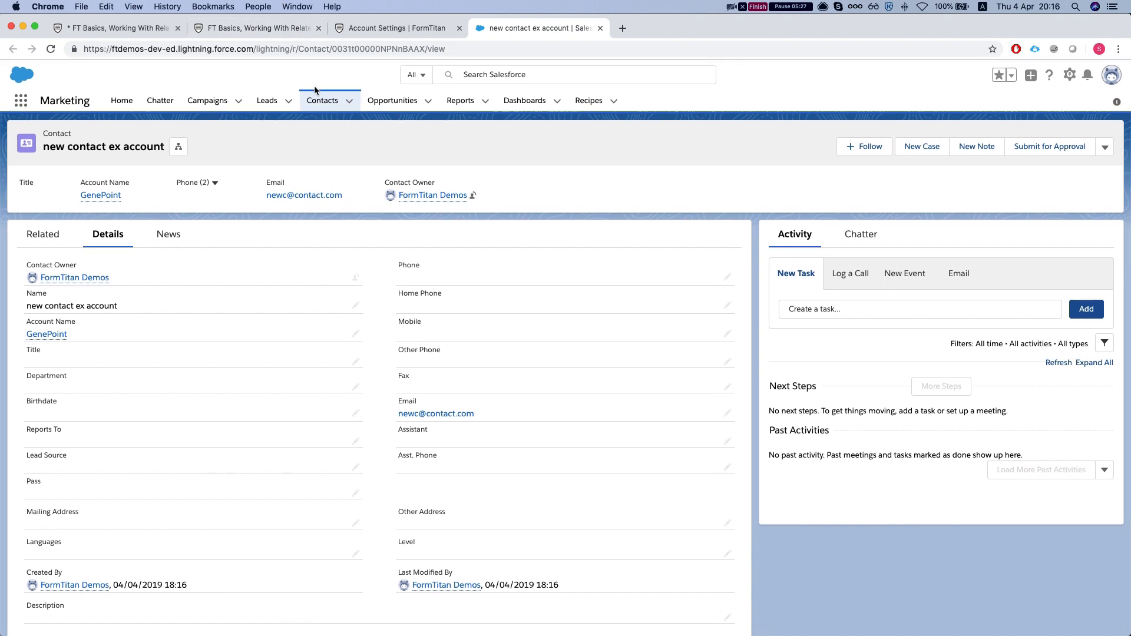
pyautogui.click(348, 28)
pyautogui.click(260, 28)
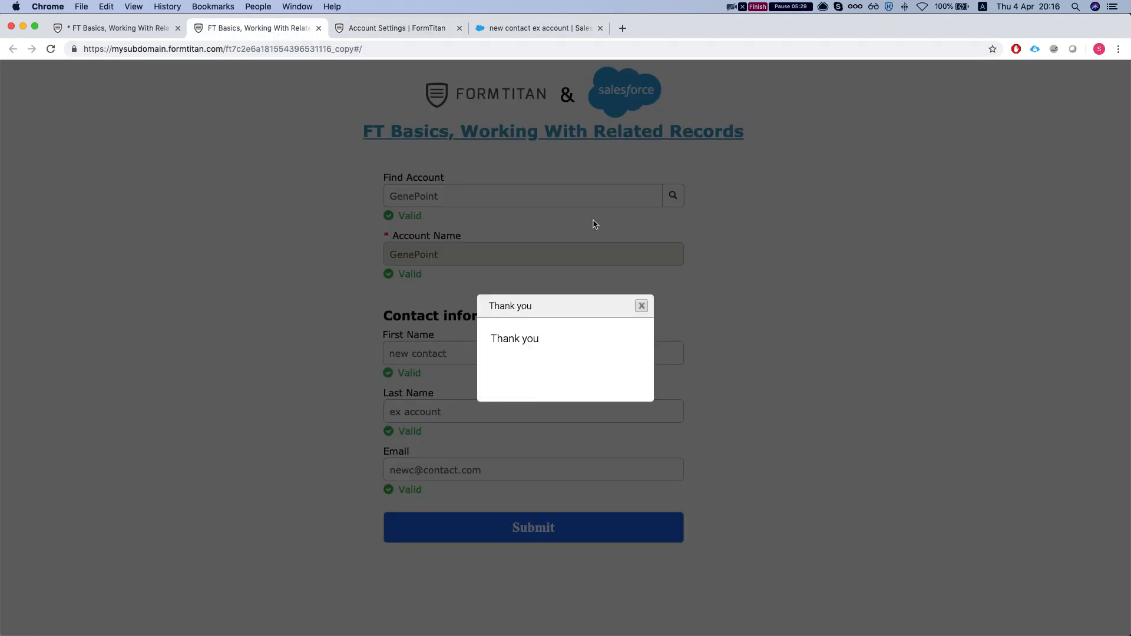
# Reset the form and enter 'Newly created account' as Account Name, leaving Find Account empty
pyautogui.click(642, 306)
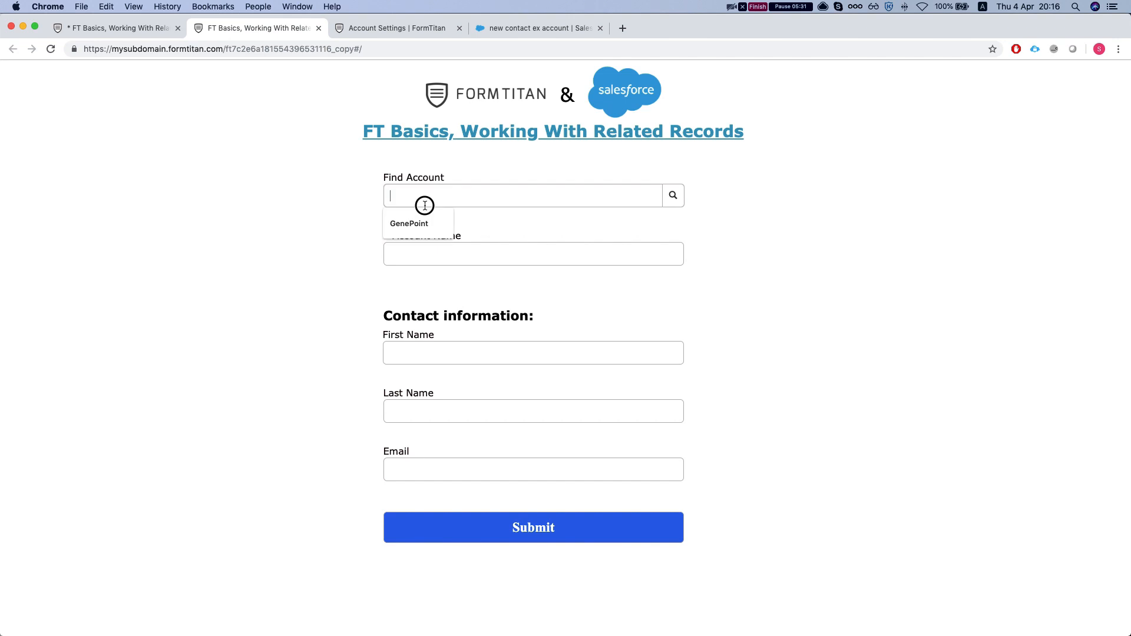
pyautogui.click(427, 257)
pyautogui.write('Newly creat')
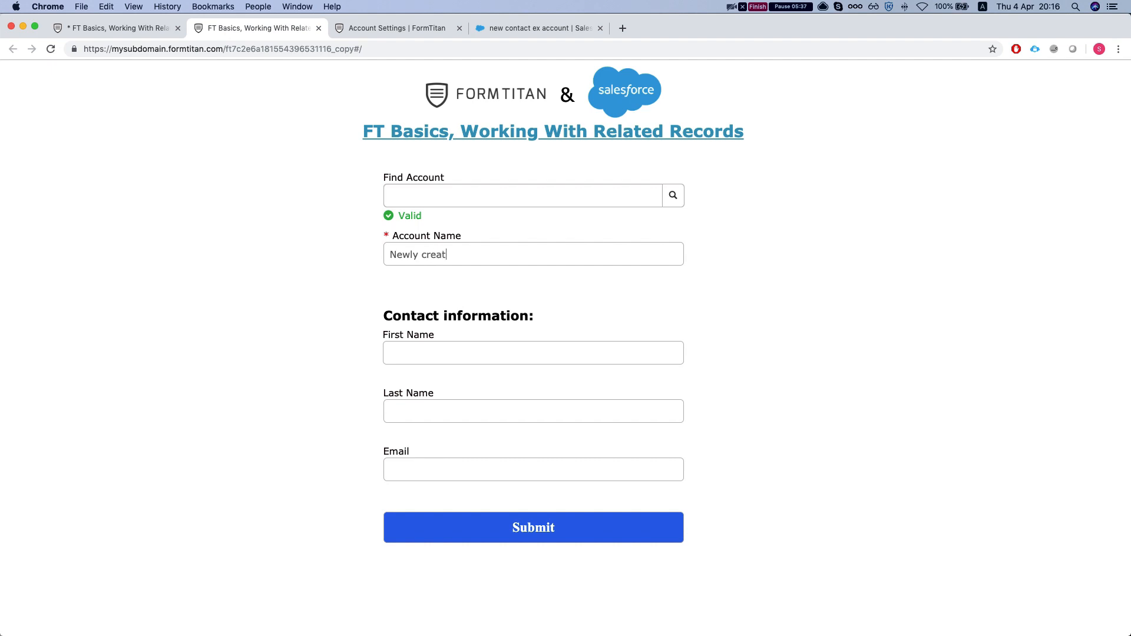
pyautogui.press('Tab')
pyautogui.press('Tab')
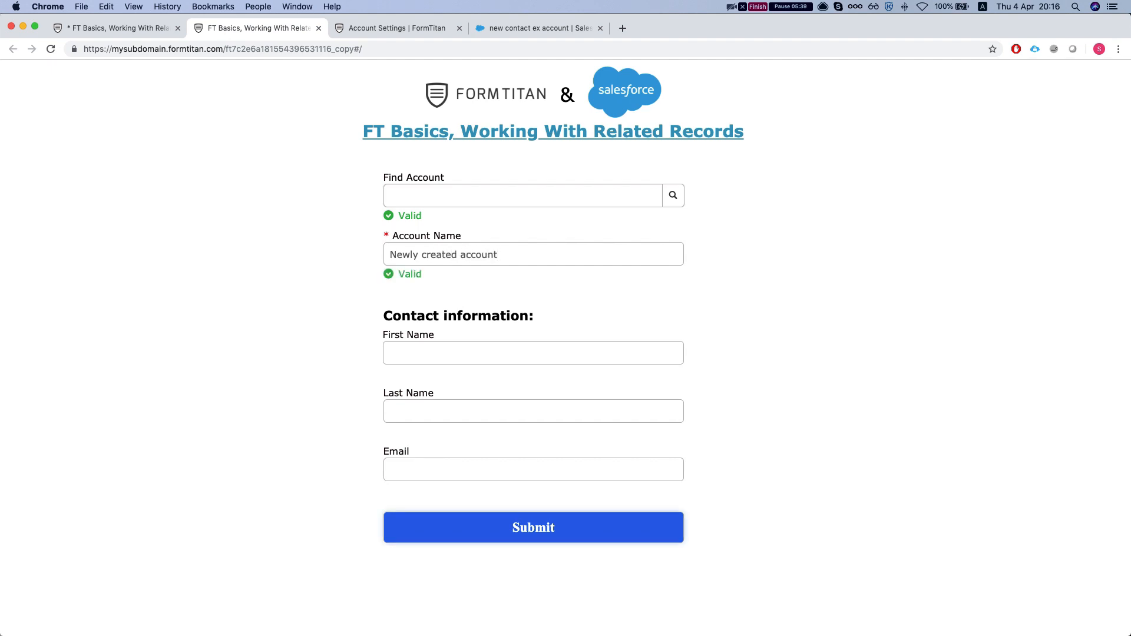
# Enter contact New Contact with their e-mail address and submit the form
pyautogui.click(407, 356)
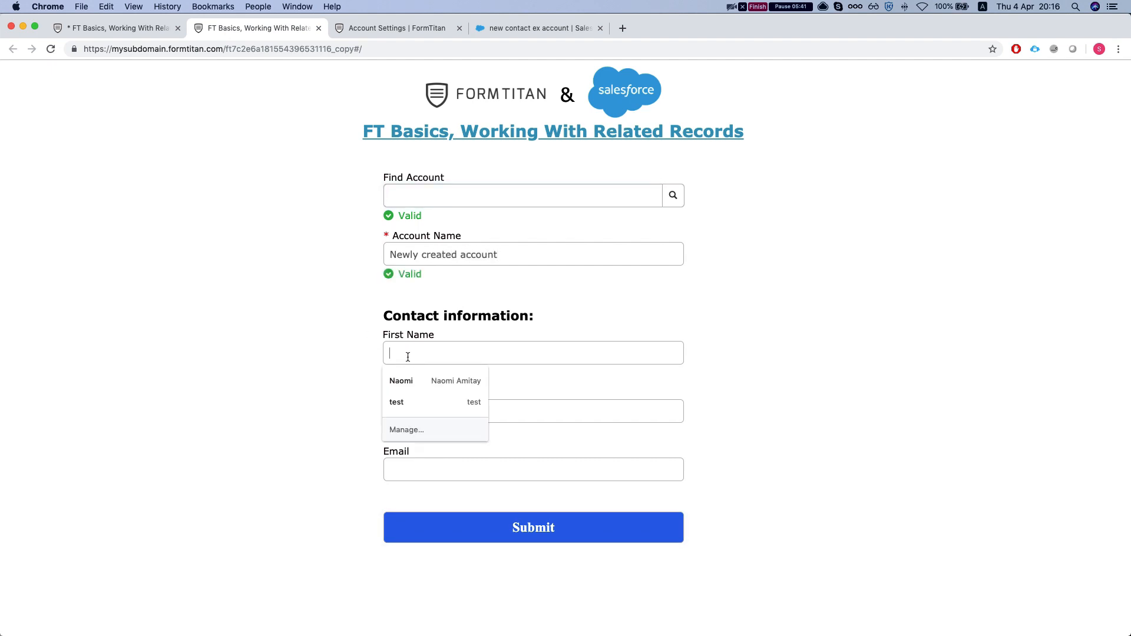
pyautogui.write('N')
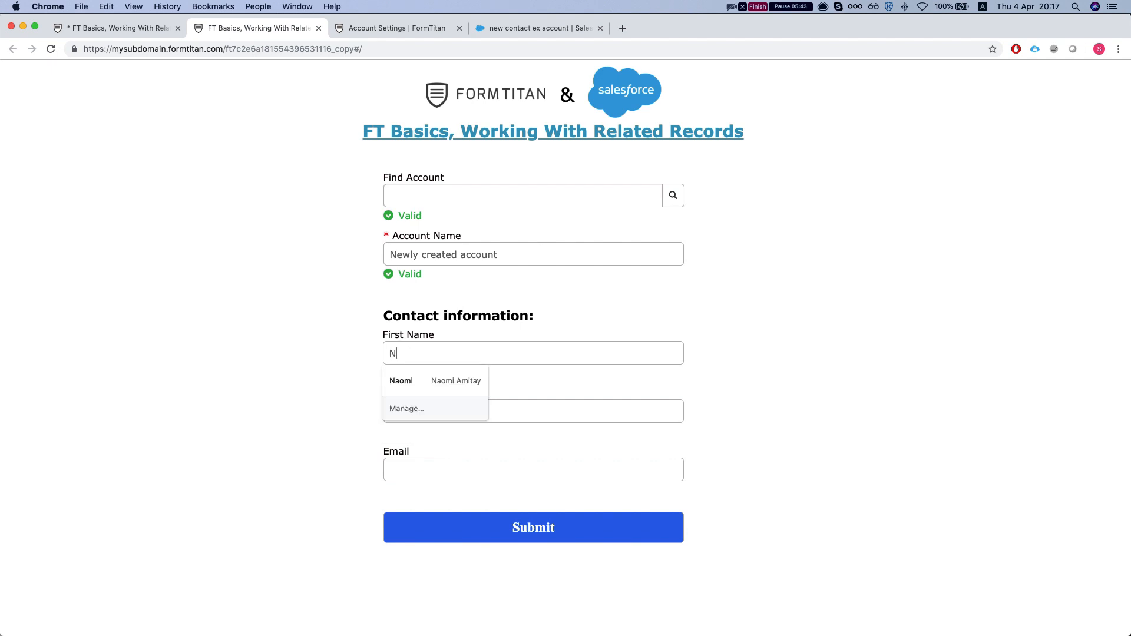
pyautogui.write('ew')
pyautogui.press('Tab')
pyautogui.write('Conmtac')
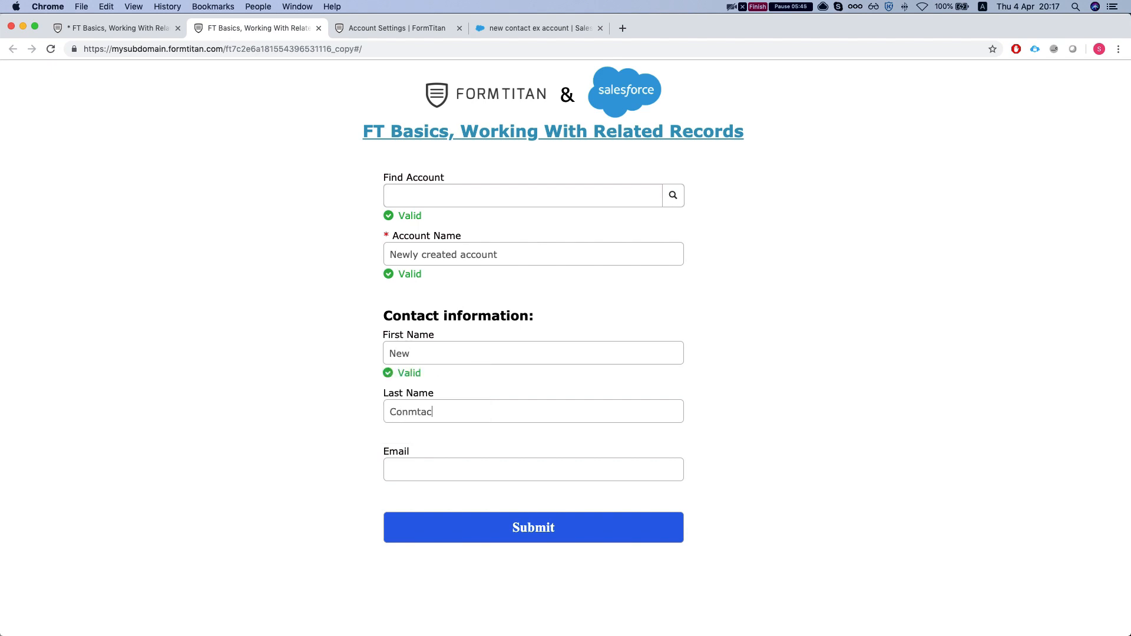
pyautogui.press('Tab')
pyautogui.click(503, 538)
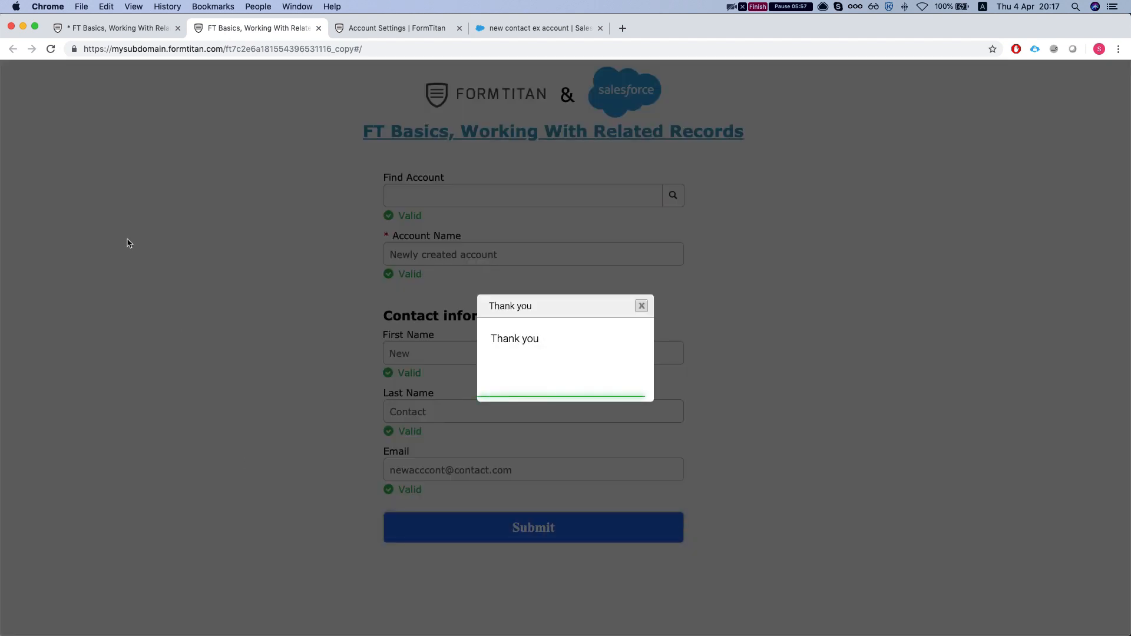
# Refresh the push logs, check the Contact create, Account create and link entries, and open the contact
pyautogui.click(398, 28)
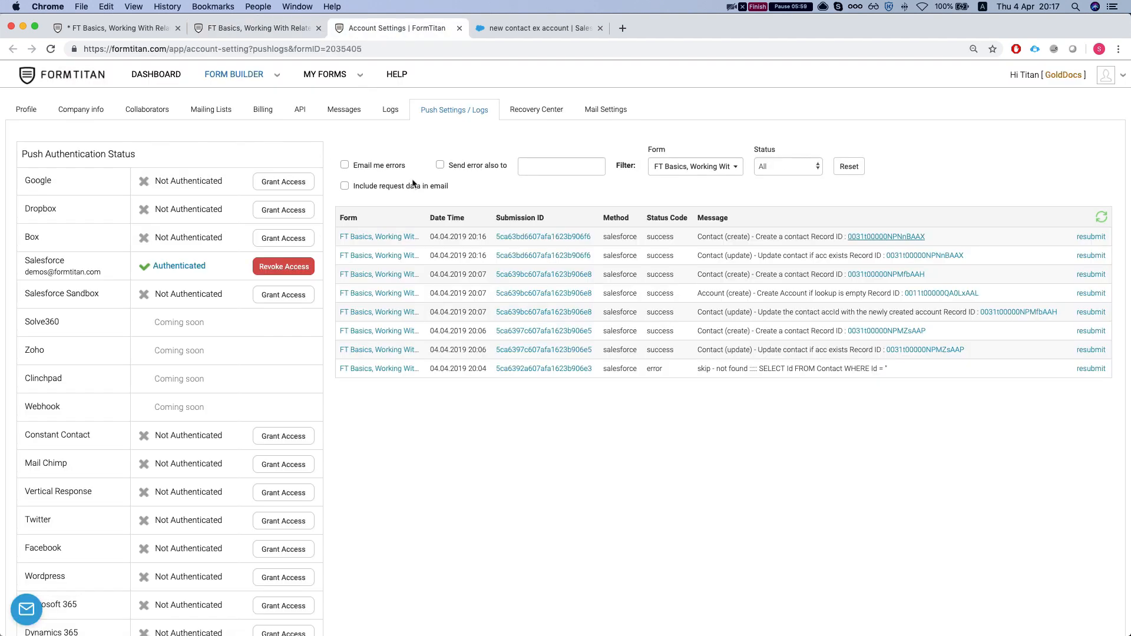
pyautogui.click(1102, 217)
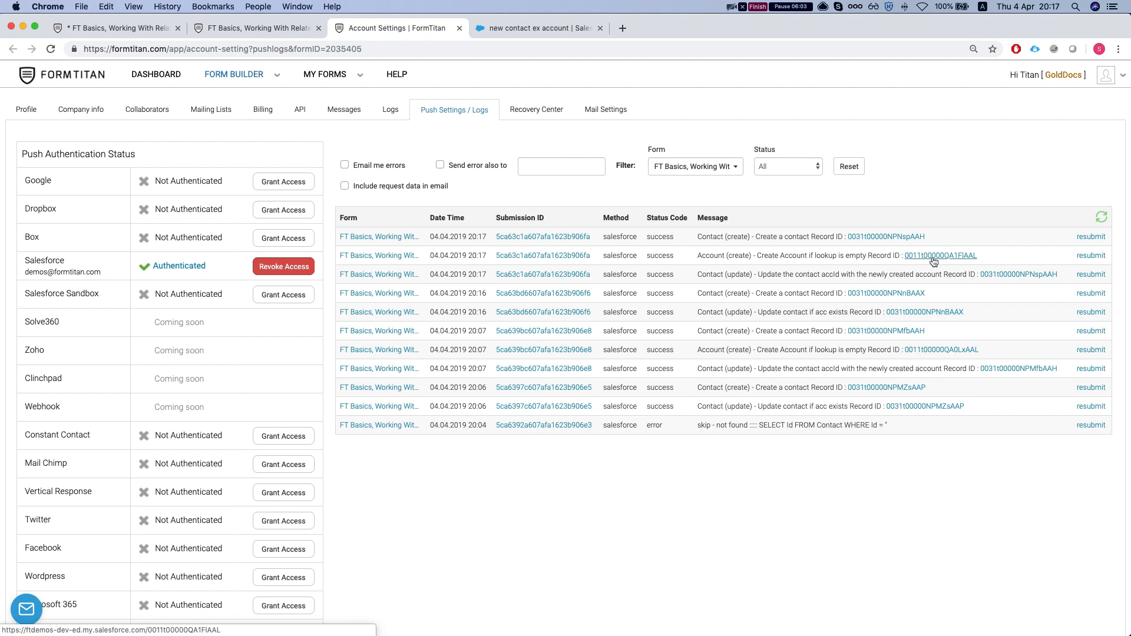
pyautogui.moveTo(750, 255); pyautogui.dragTo(846, 258)
pyautogui.click(846, 259)
pyautogui.moveTo(756, 237); pyautogui.dragTo(823, 236)
pyautogui.click(823, 237)
pyautogui.moveTo(757, 274); pyautogui.dragTo(901, 274)
pyautogui.click(902, 274)
pyautogui.click(890, 238)
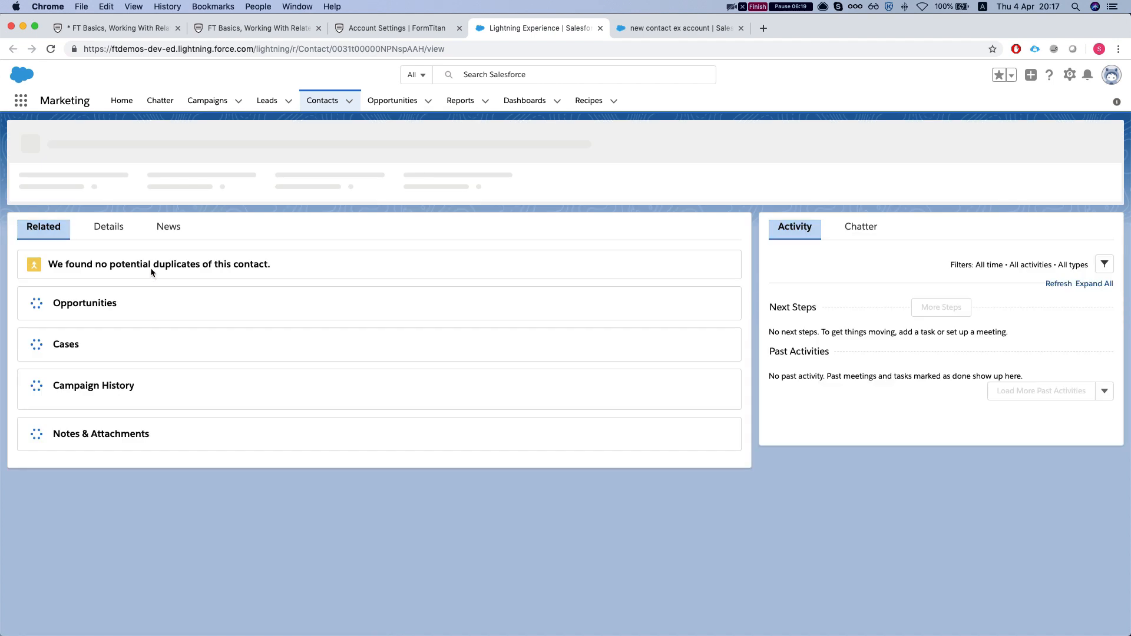
# Check the New Contact's Details and follow its 'Newly created account' Account Name link
pyautogui.click(107, 234)
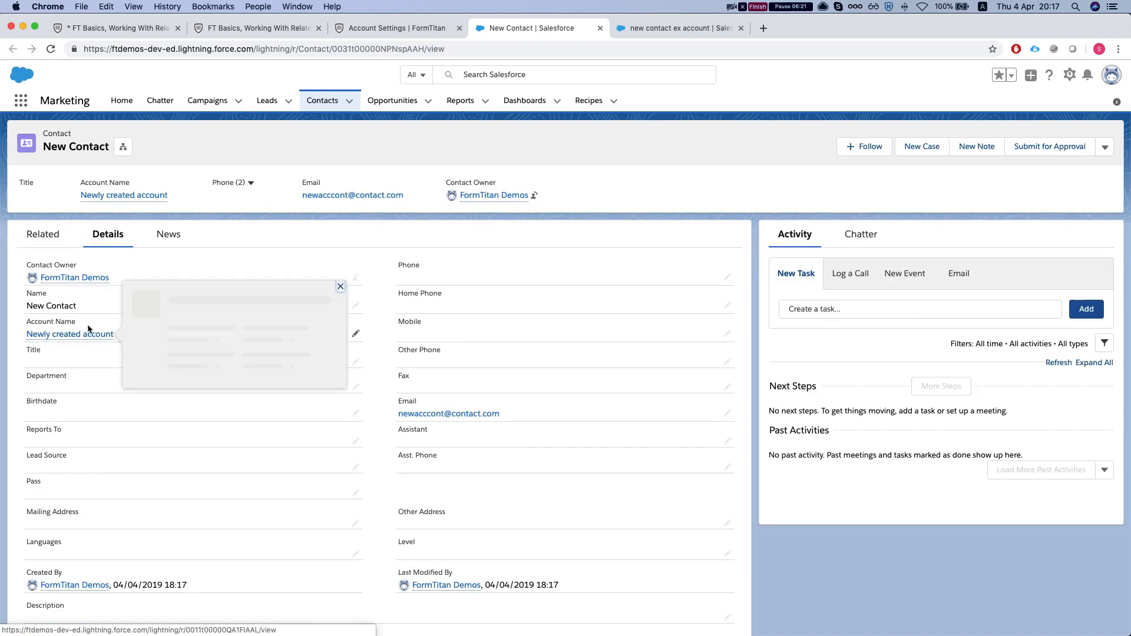
pyautogui.scroll(-1, 98, 353)
pyautogui.click(73, 323)
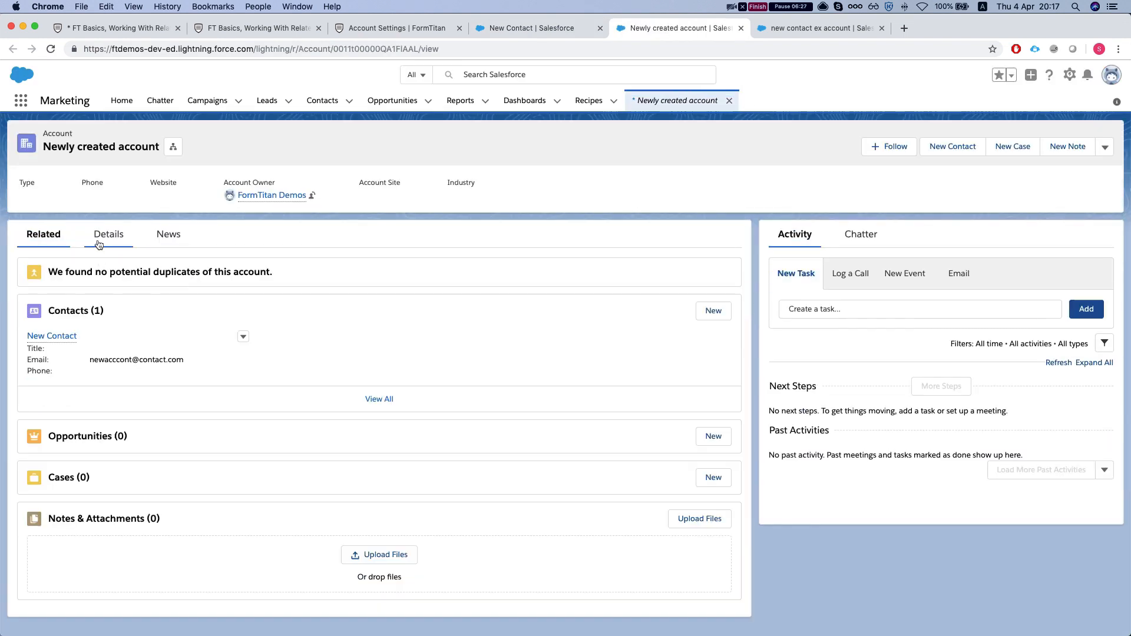
# Review the Newly created account's Details, then go back to the New Contact record
pyautogui.click(99, 244)
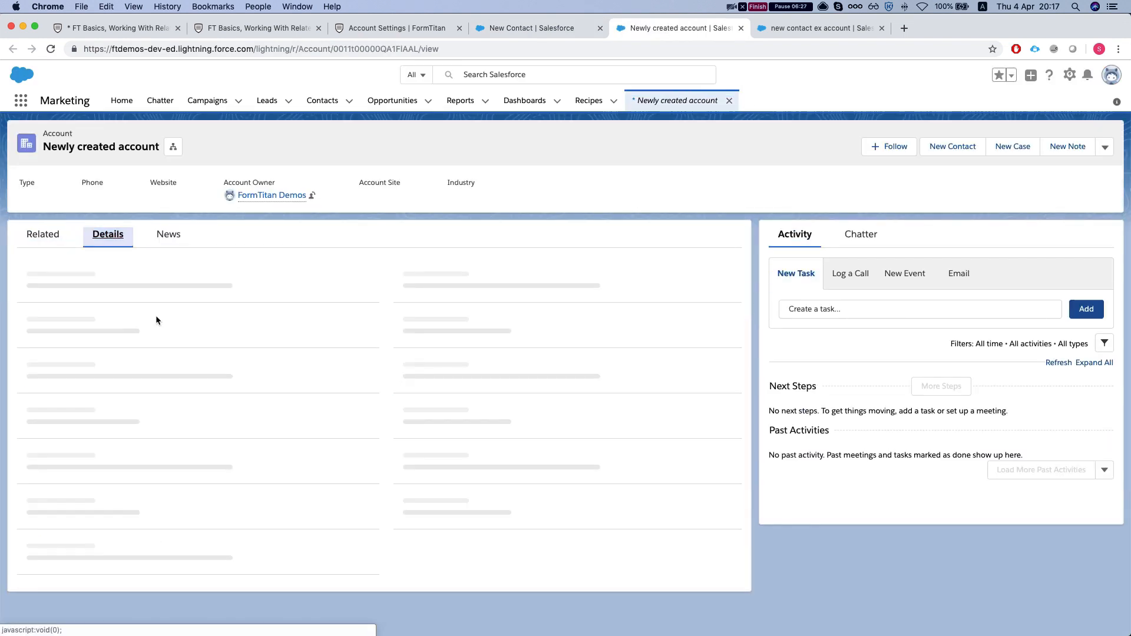
pyautogui.scroll(-3, 96, 303)
pyautogui.scroll(3, 94, 307)
pyautogui.click(516, 34)
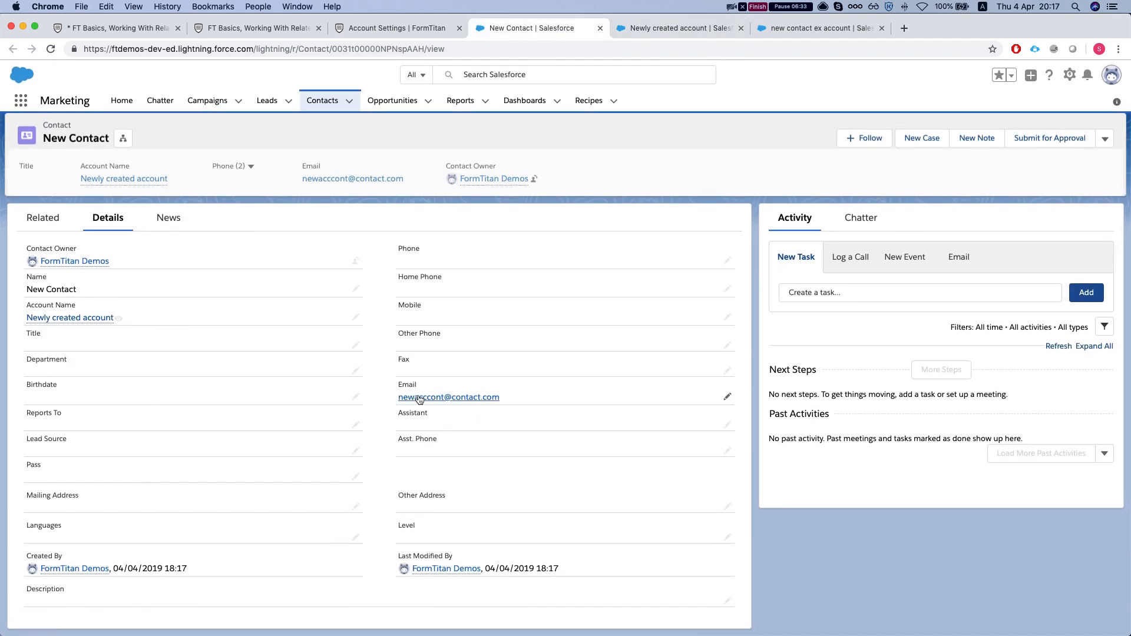
pyautogui.scroll(1, 422, 404)
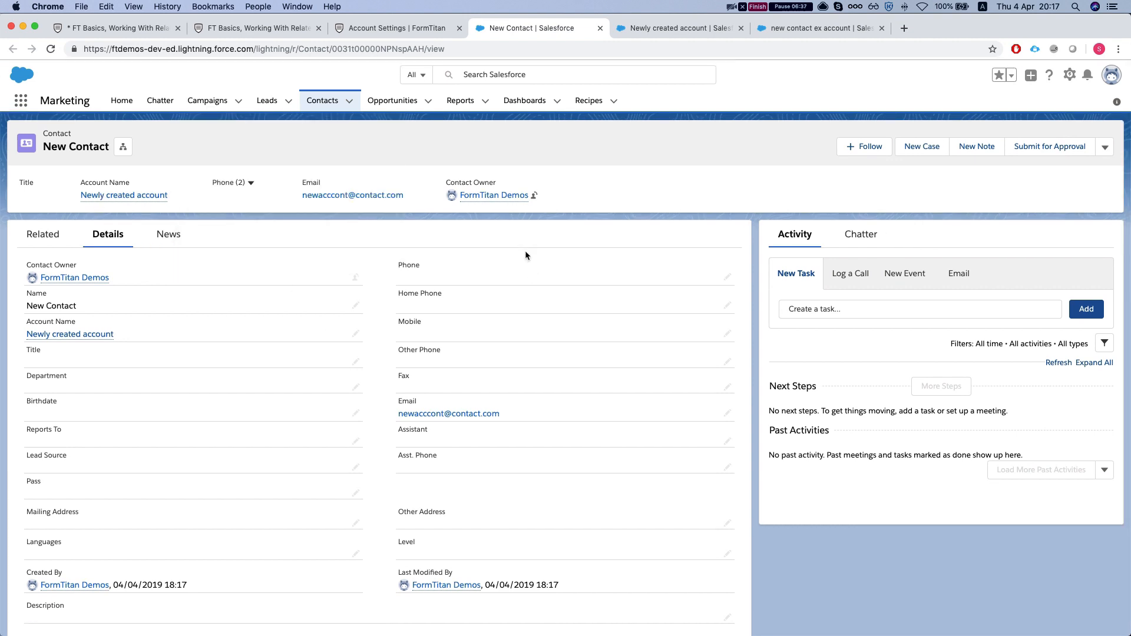
pyautogui.scroll(-1, 519, 271)
pyautogui.scroll(1, 477, 377)
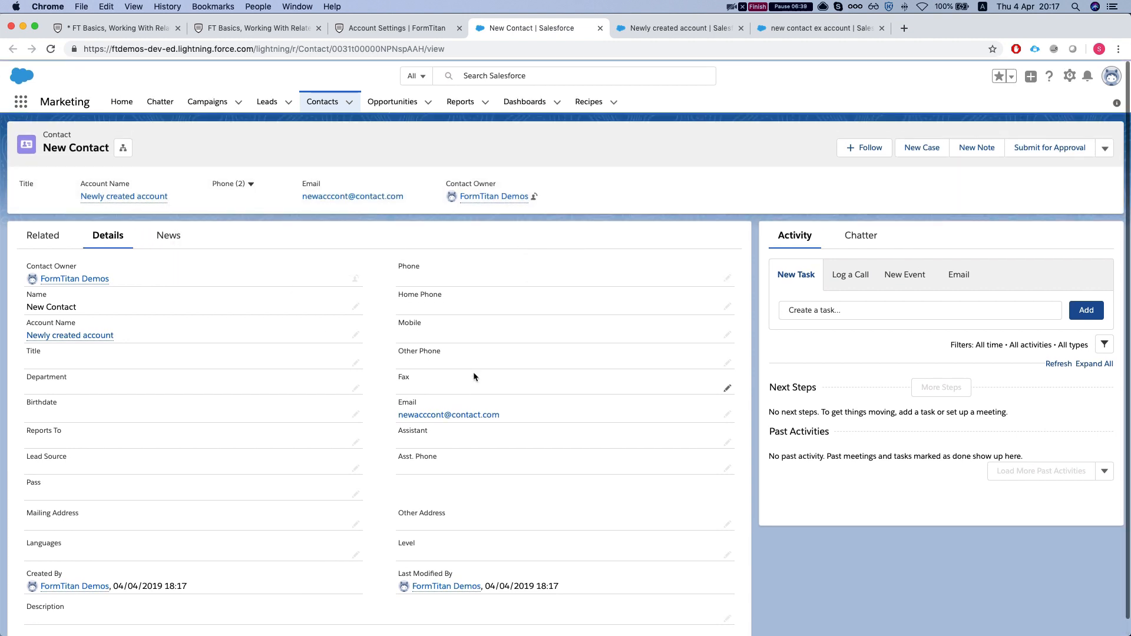